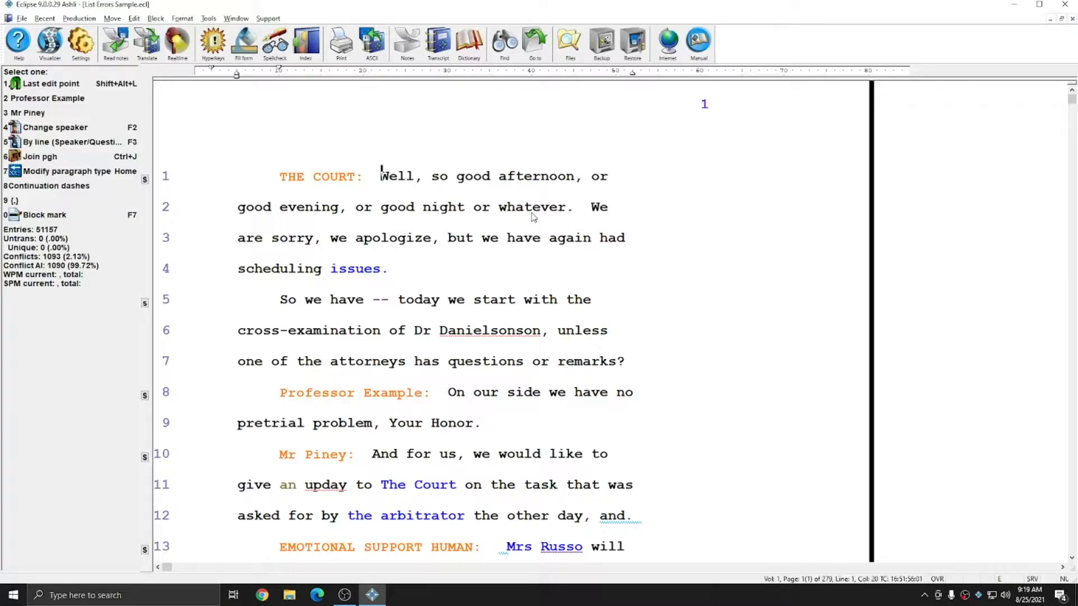
# List the transcript's spelling, punctuation and paragraph errors and look through the entries to the end of the list.
pyautogui.click(79, 18)
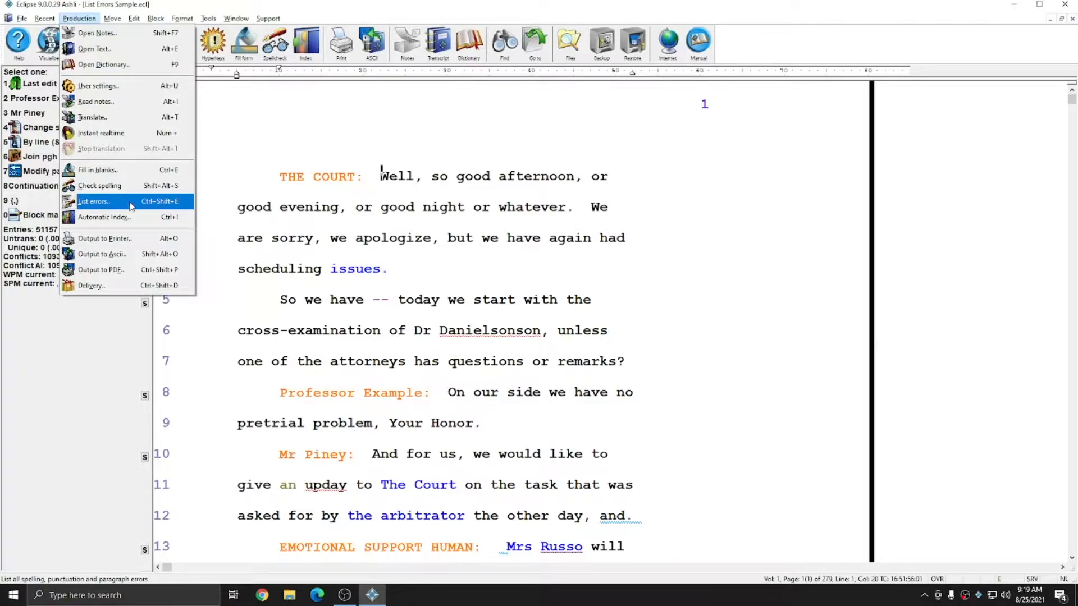
pyautogui.click(159, 207)
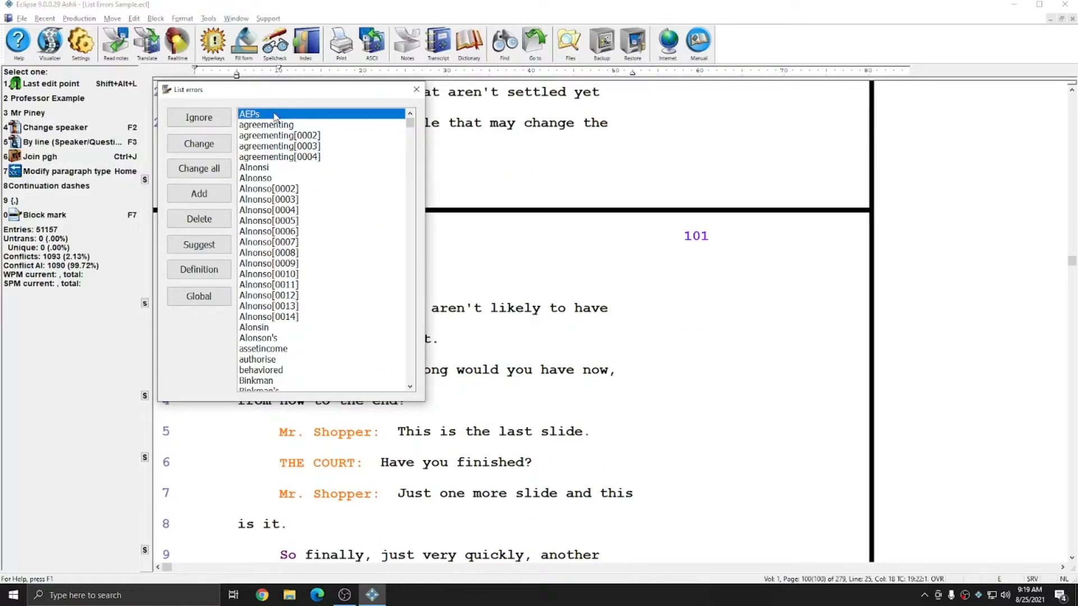
pyautogui.moveTo(410, 122); pyautogui.dragTo(411, 386)
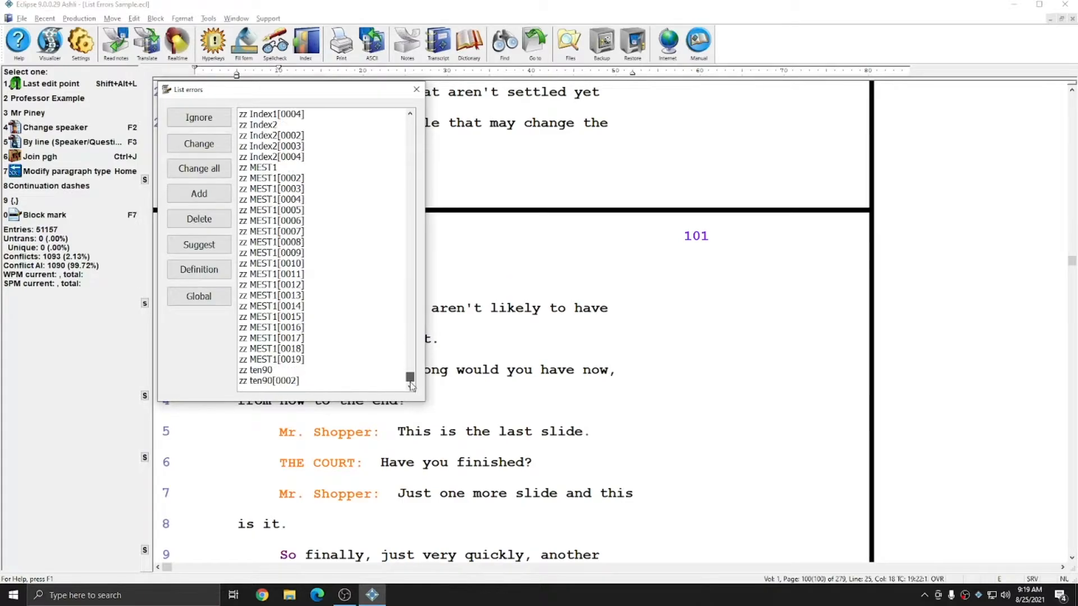
pyautogui.click(263, 370)
pyautogui.click(269, 381)
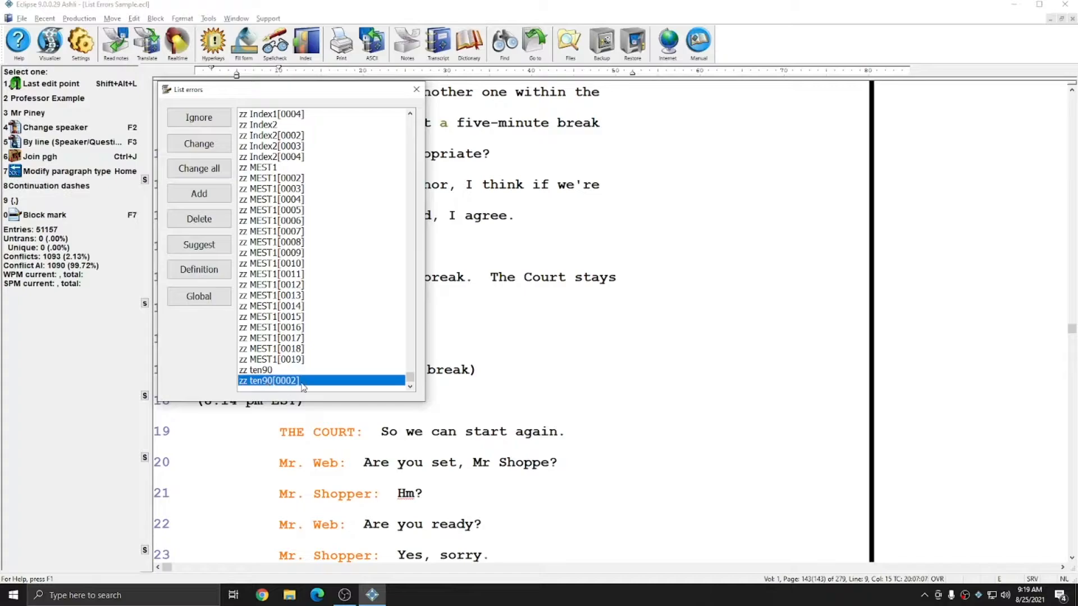
pyautogui.moveTo(409, 379); pyautogui.dragTo(419, 108)
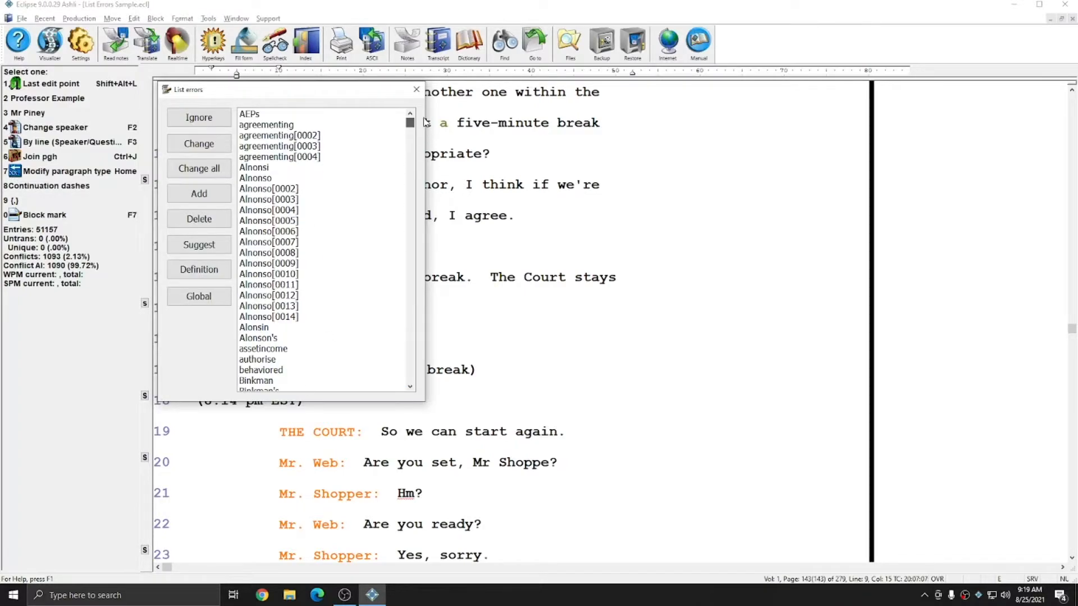
# Go to the AEPs error, move the error list clear of the transcript text, and anchor the dialog.
pyautogui.click(325, 126)
pyautogui.click(264, 114)
pyautogui.moveTo(261, 94); pyautogui.dragTo(864, 104)
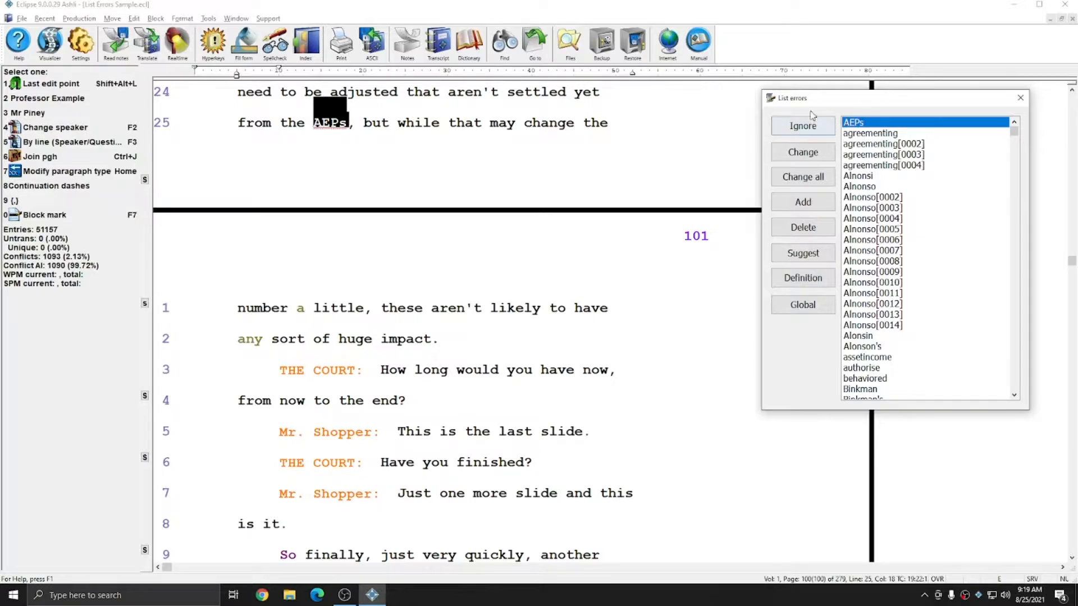
pyautogui.click(770, 100)
pyautogui.click(795, 201)
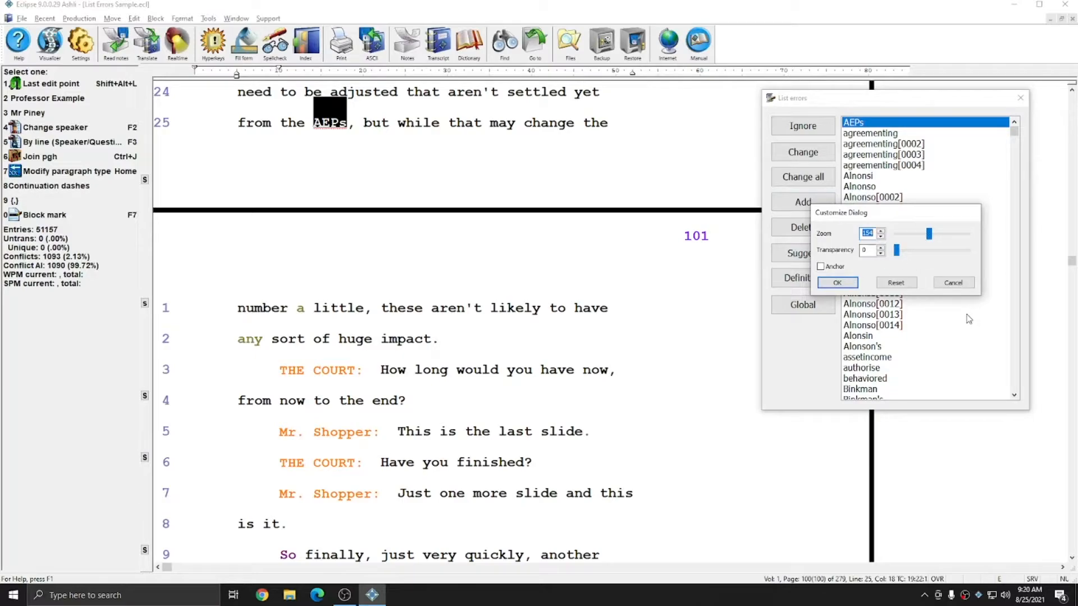
pyautogui.click(822, 267)
pyautogui.click(839, 283)
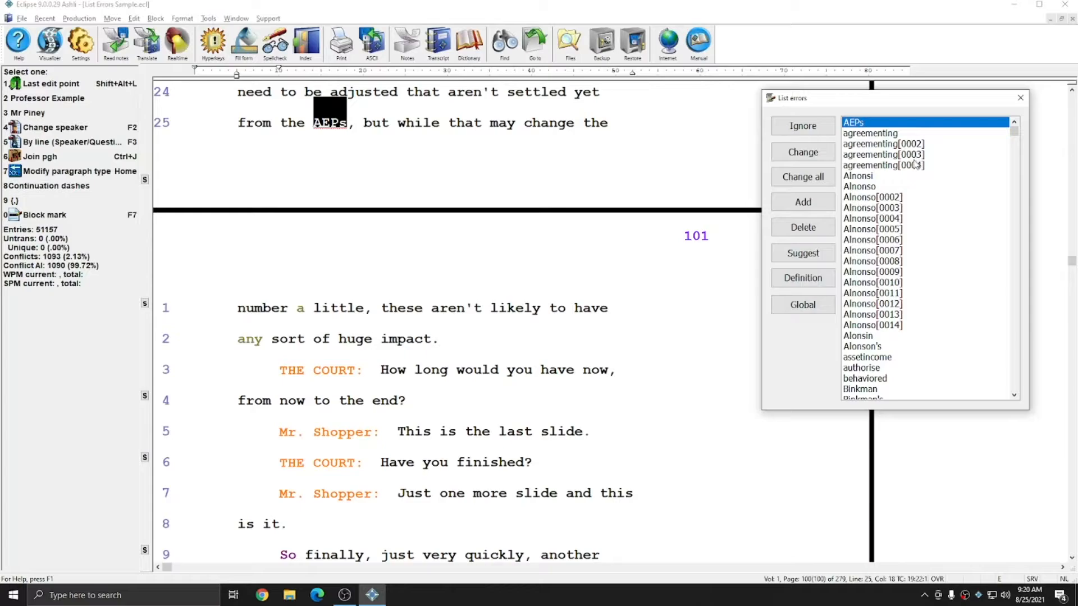
# Go to the error Alnonso[0005] and insert "typing in text" before "Industries" on that transcript line.
pyautogui.click(885, 229)
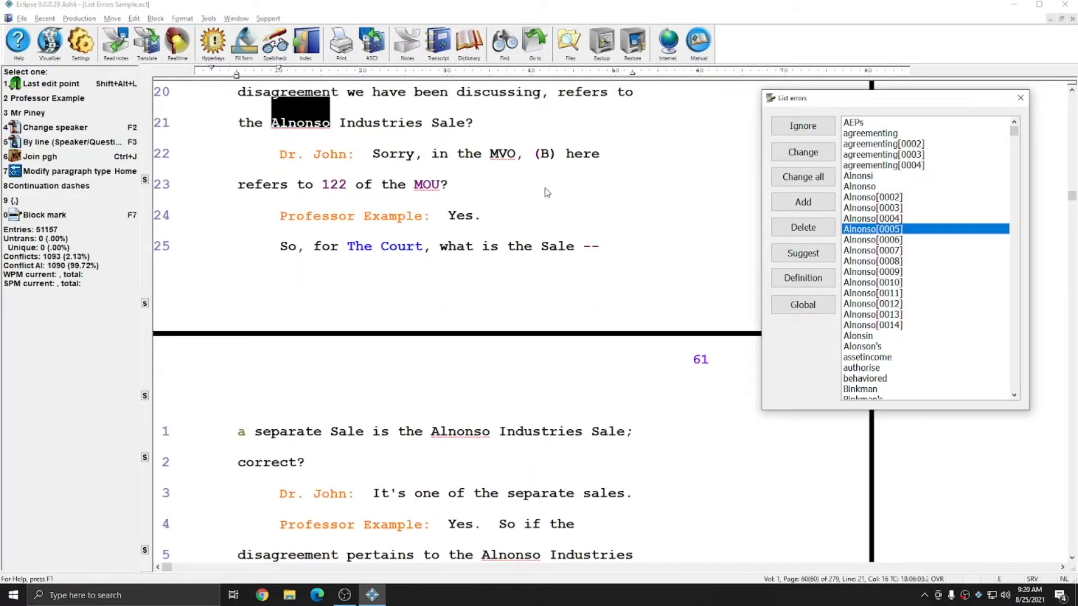
pyautogui.click(340, 122)
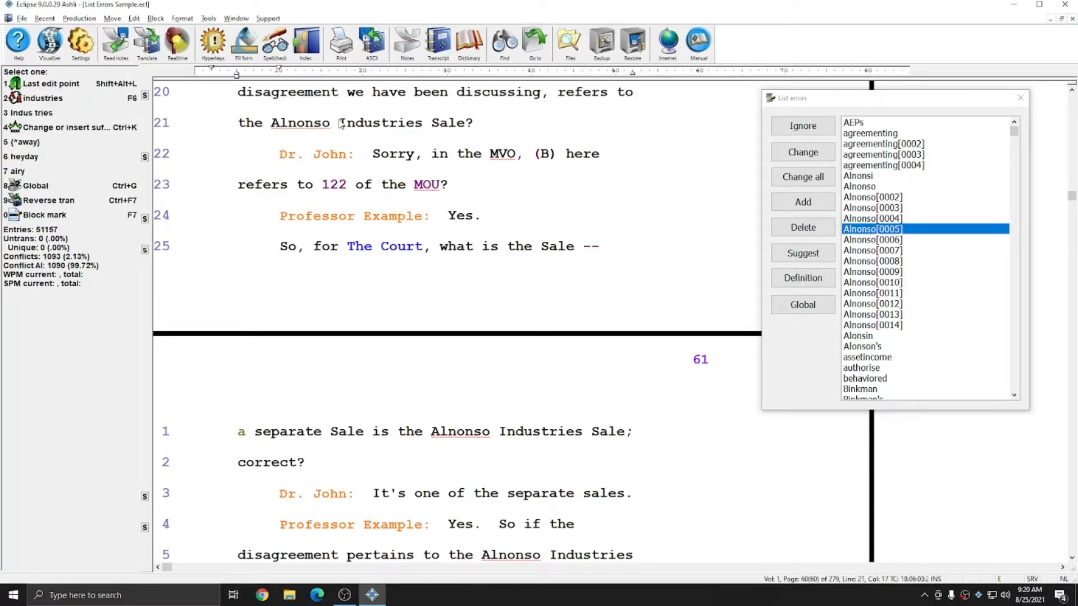
pyautogui.write('typing in text')
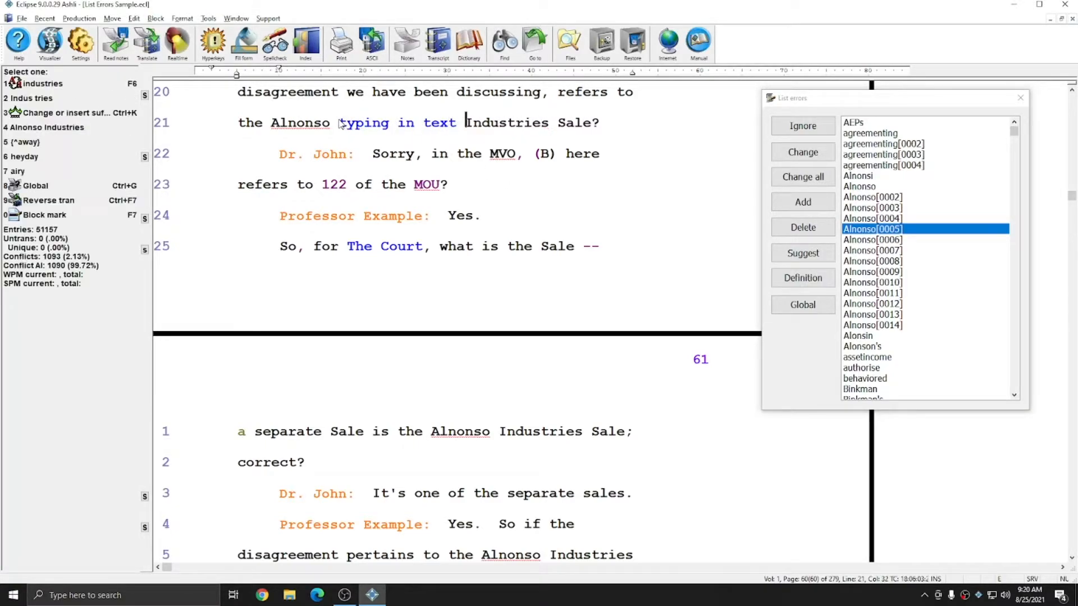
# Return to the error list and ignore the AEPs entry.
pyautogui.click(892, 230)
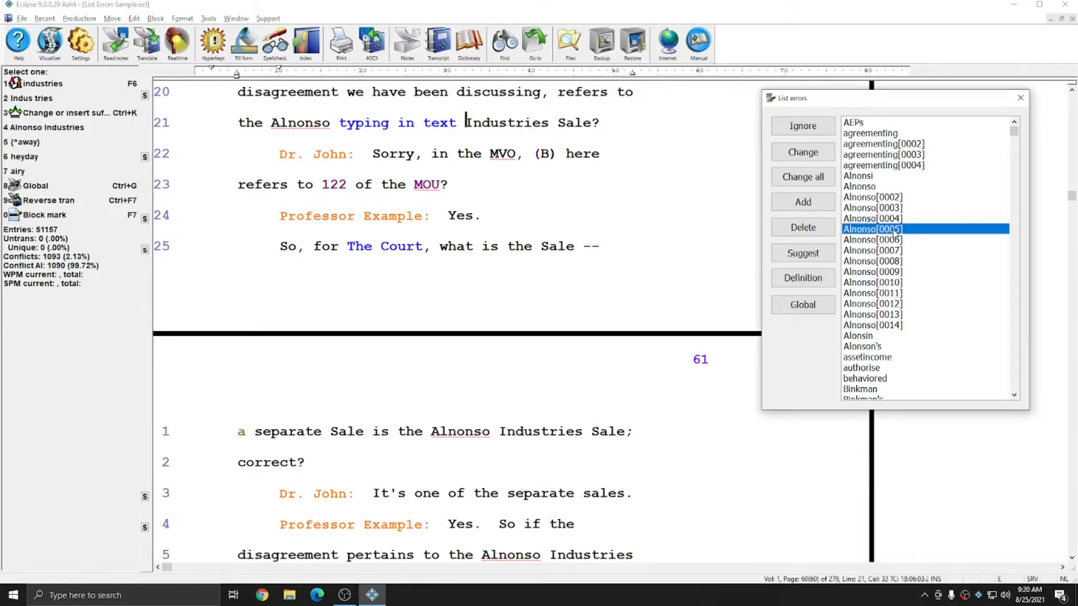
pyautogui.click(895, 230)
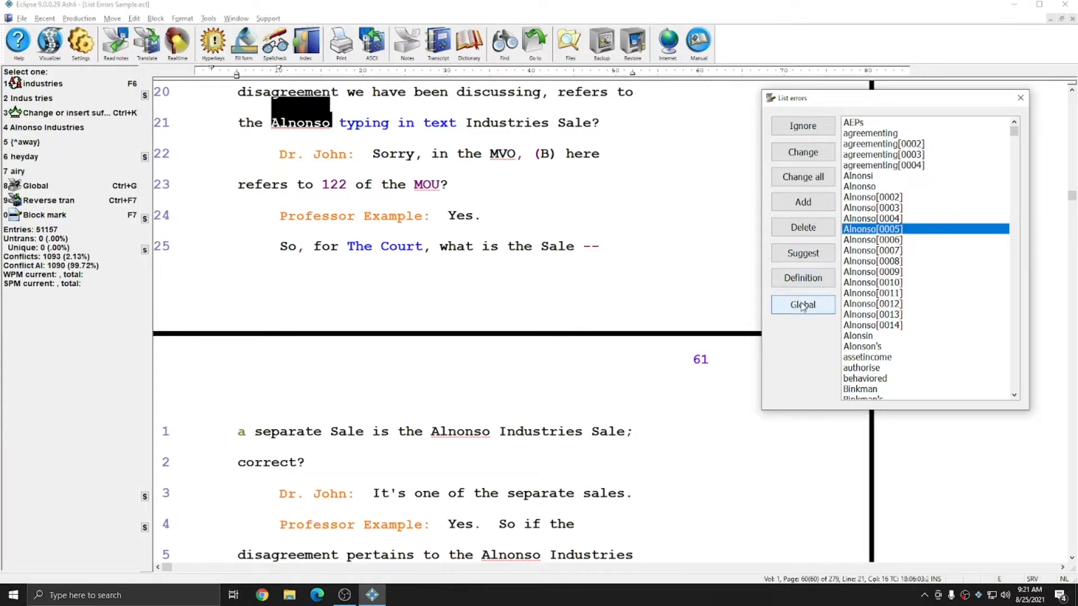
pyautogui.click(863, 124)
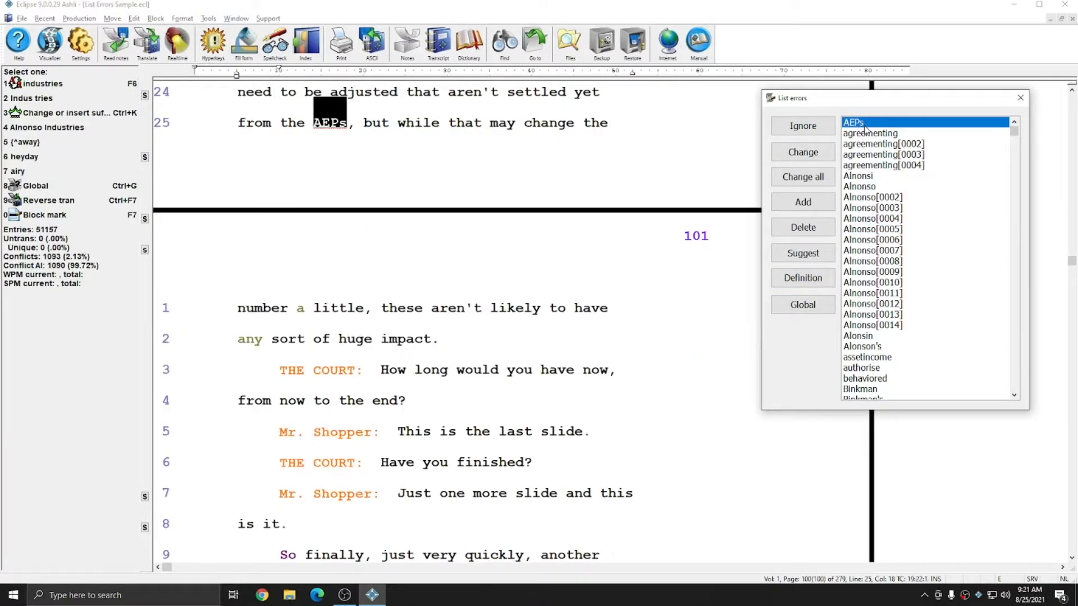
pyautogui.click(801, 125)
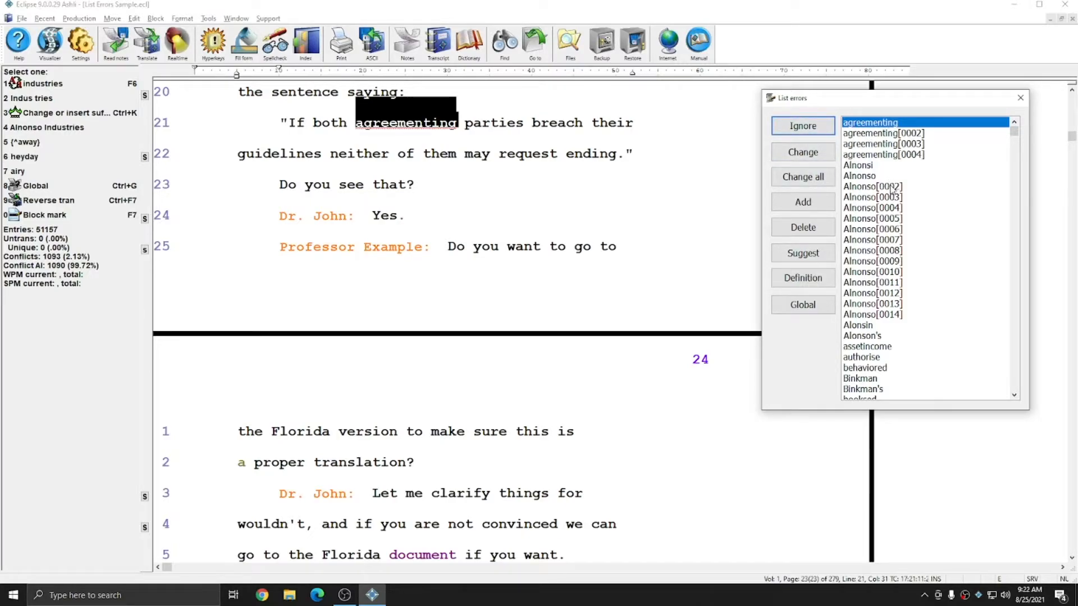
# Examine each occurrence of "agreementing" in its transcript context, from the first entry through agreementing[0004].
pyautogui.click(884, 135)
pyautogui.click(888, 144)
pyautogui.click(889, 155)
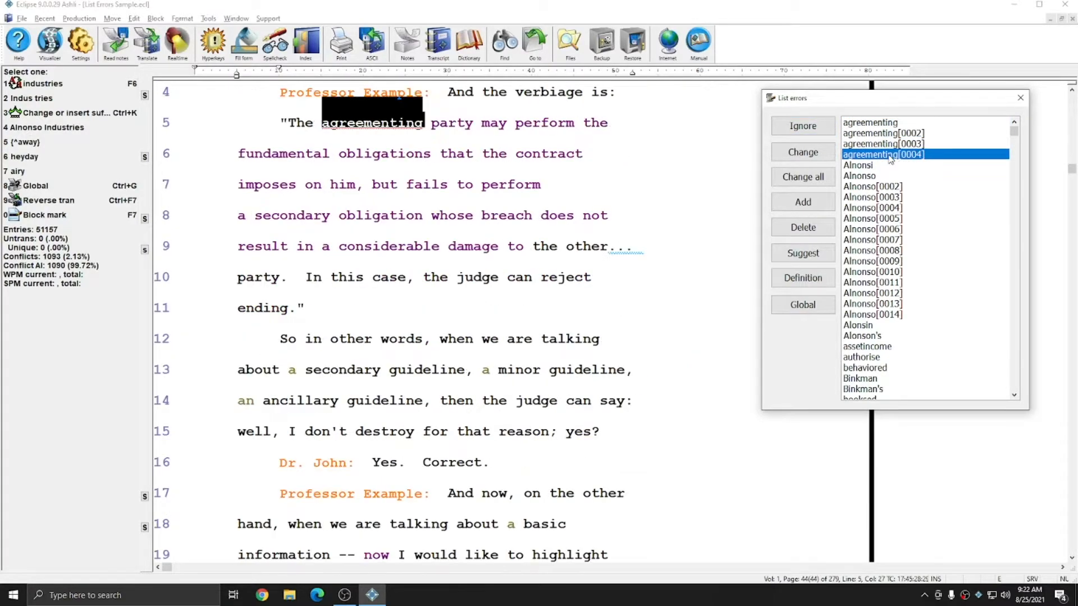
pyautogui.click(891, 145)
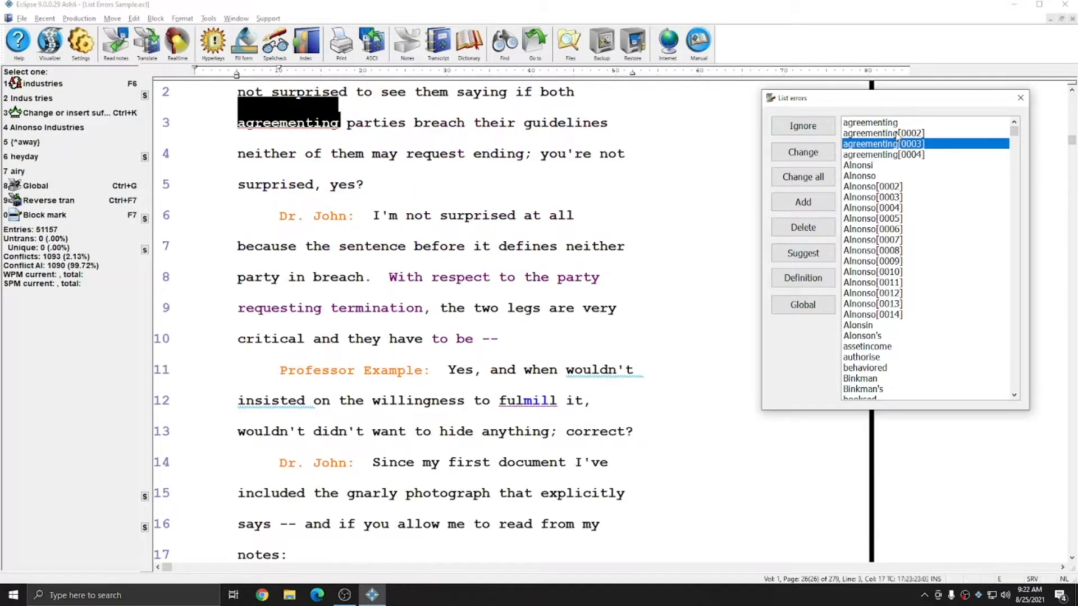
pyautogui.click(896, 134)
pyautogui.click(896, 124)
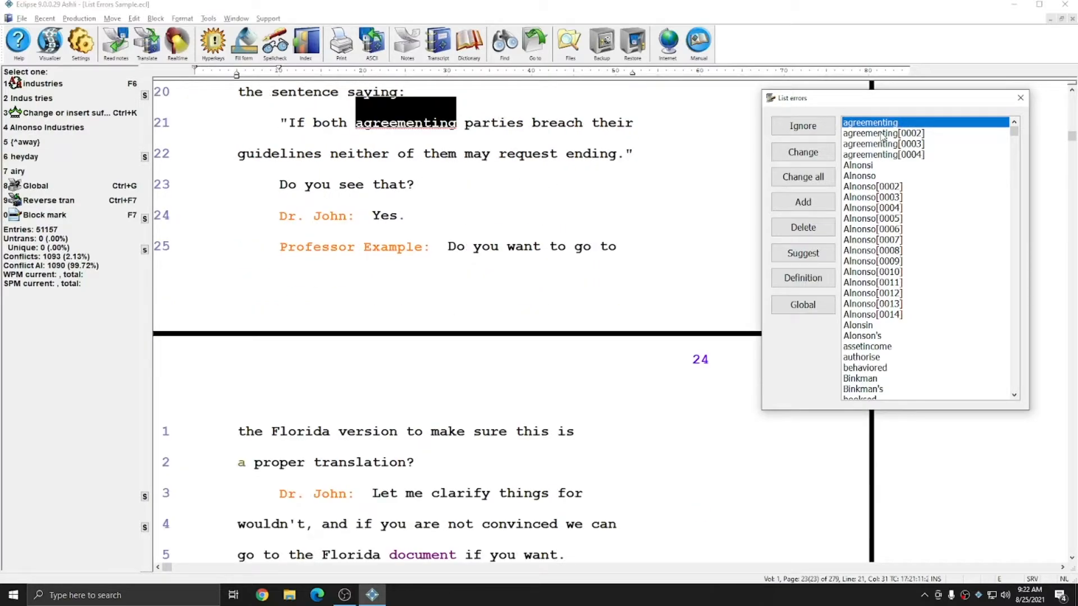
pyautogui.click(883, 135)
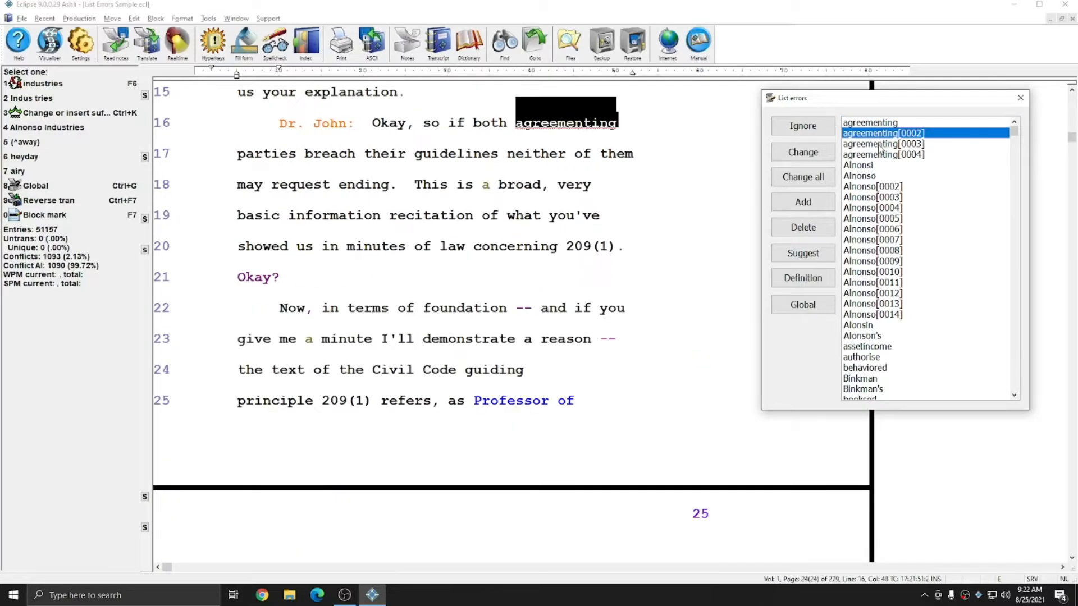
pyautogui.click(882, 145)
pyautogui.click(882, 155)
pyautogui.click(888, 144)
pyautogui.click(887, 123)
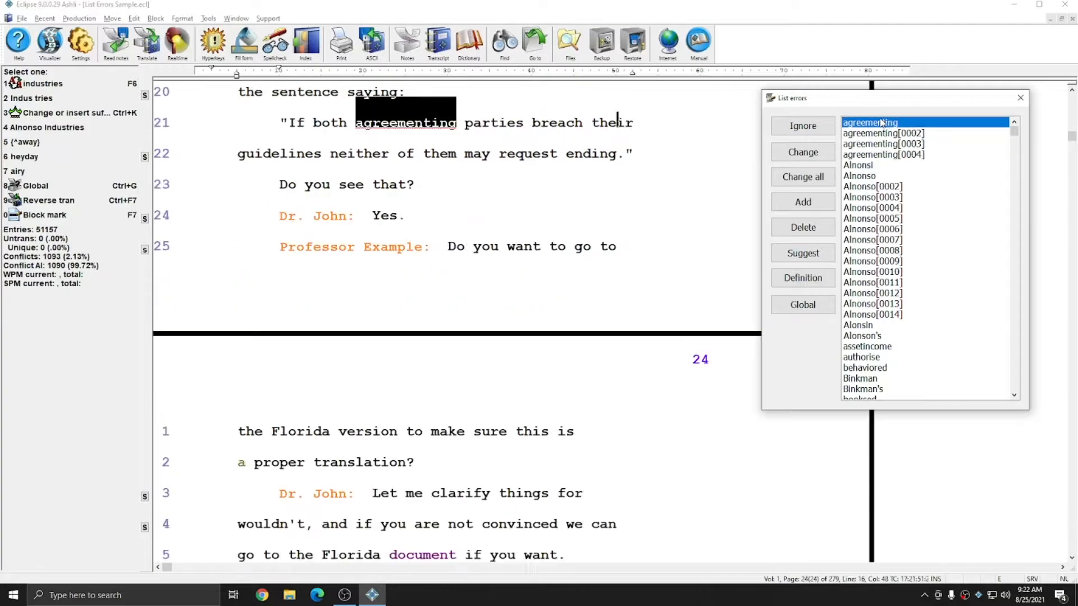
pyautogui.click(884, 133)
pyautogui.click(883, 144)
pyautogui.click(880, 154)
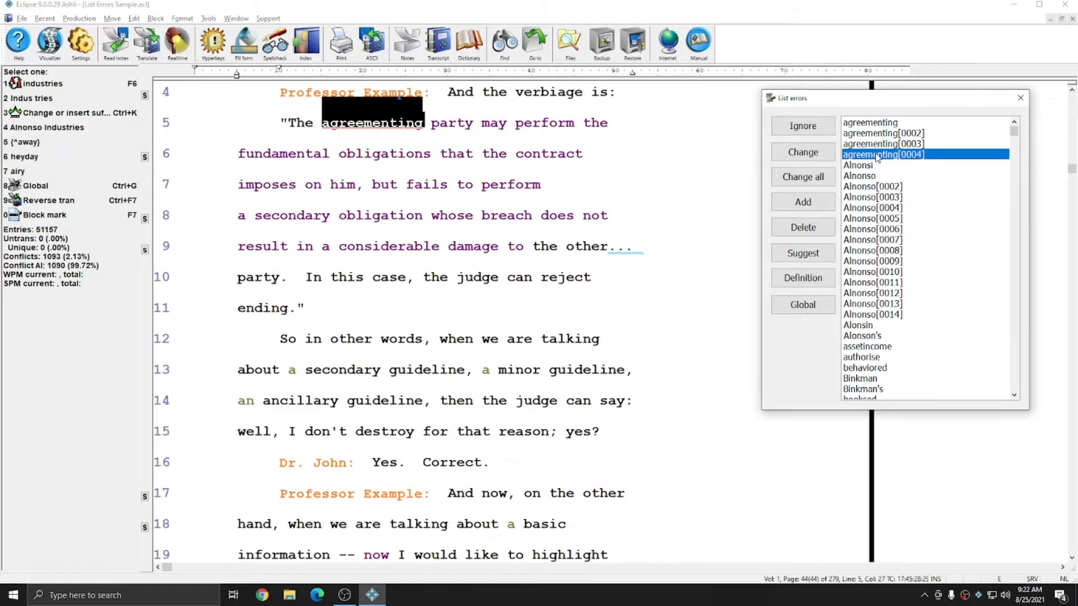
# Change all occurrences of "agreementing" to "agreeing" from the error list.
pyautogui.click(879, 123)
pyautogui.click(808, 186)
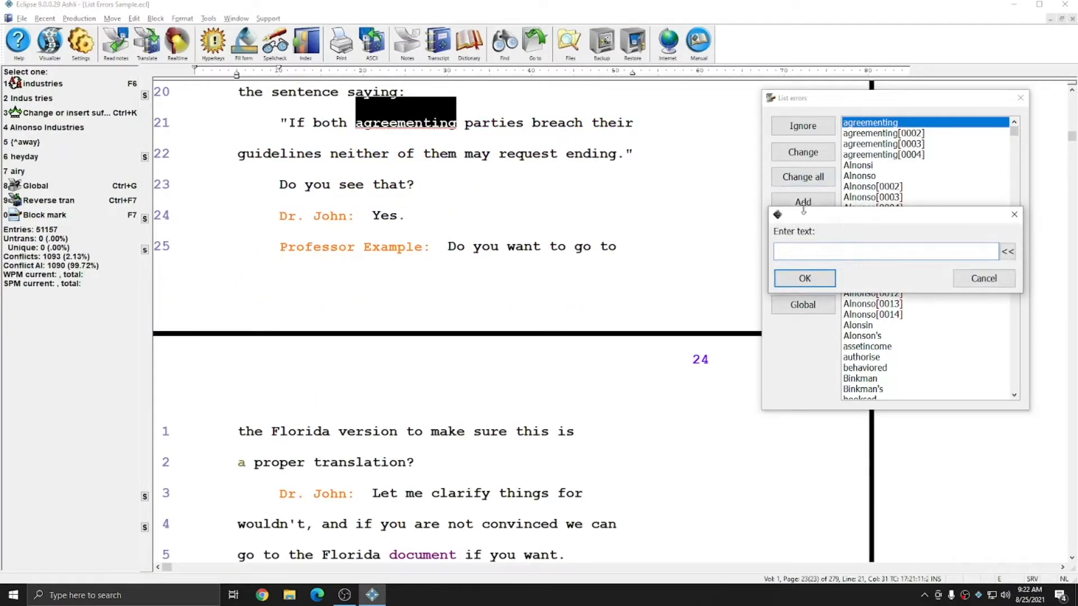
pyautogui.write('agreeing')
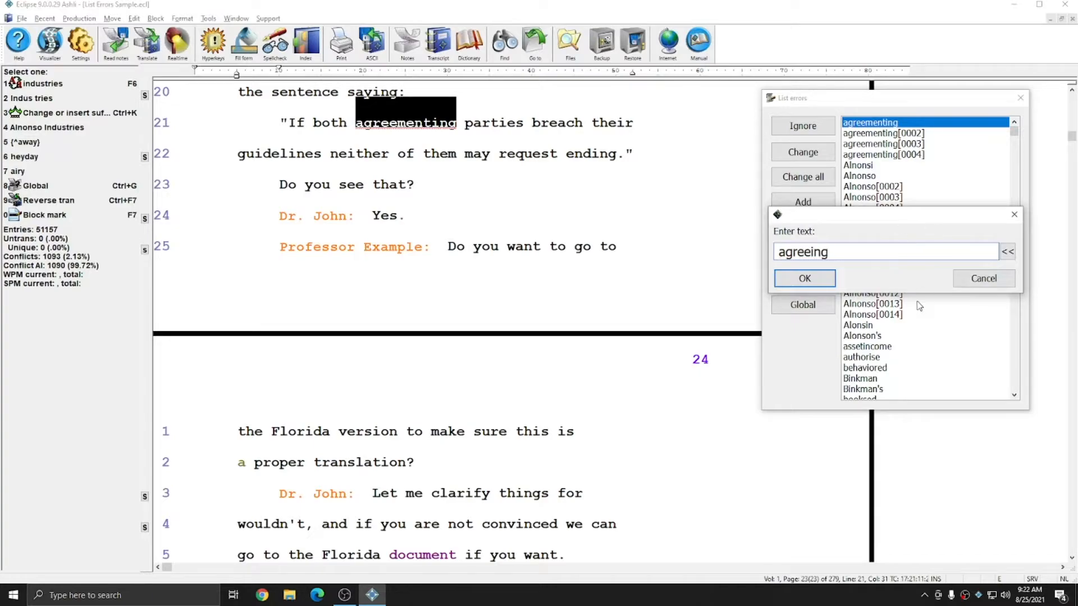
pyautogui.click(802, 280)
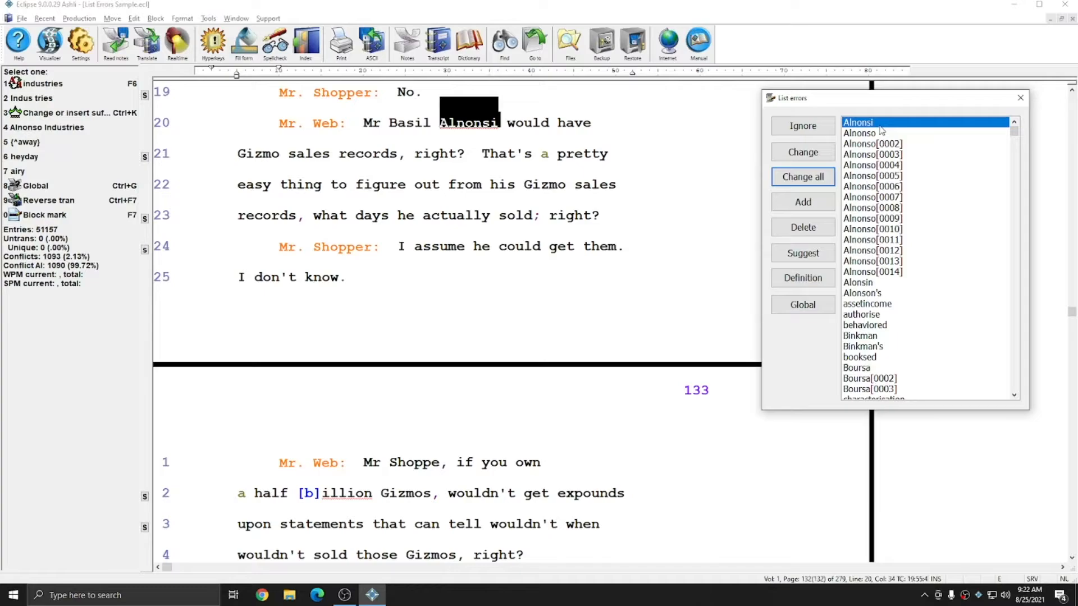
# Add the Alnonsi entry as an accepted spelling and change all Alnonso occurrences to "Alnonsi".
pyautogui.click(800, 203)
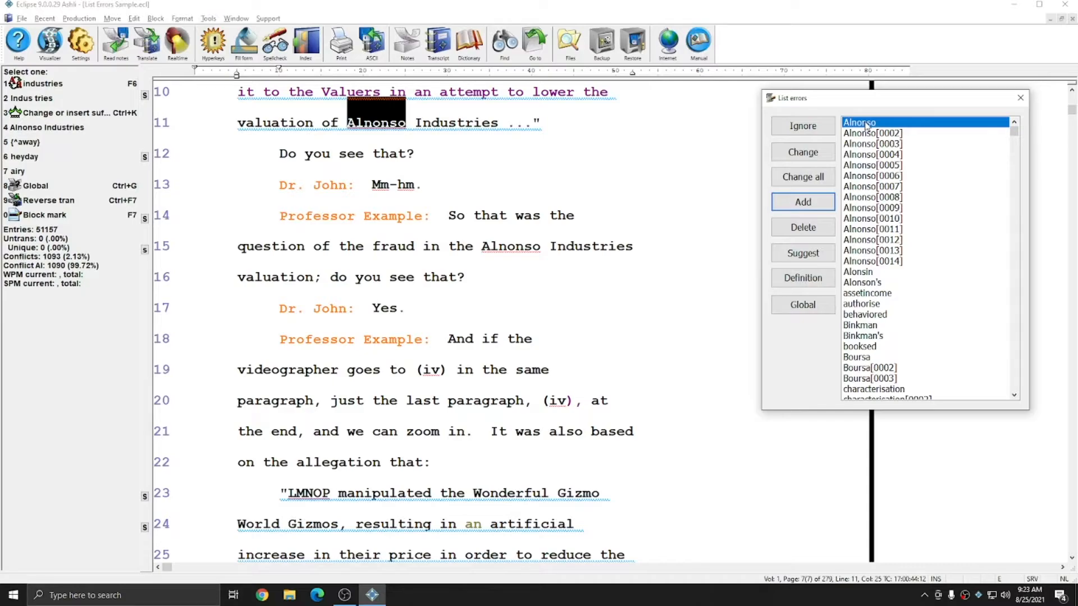
pyautogui.click(810, 178)
pyautogui.write('Alnonsi')
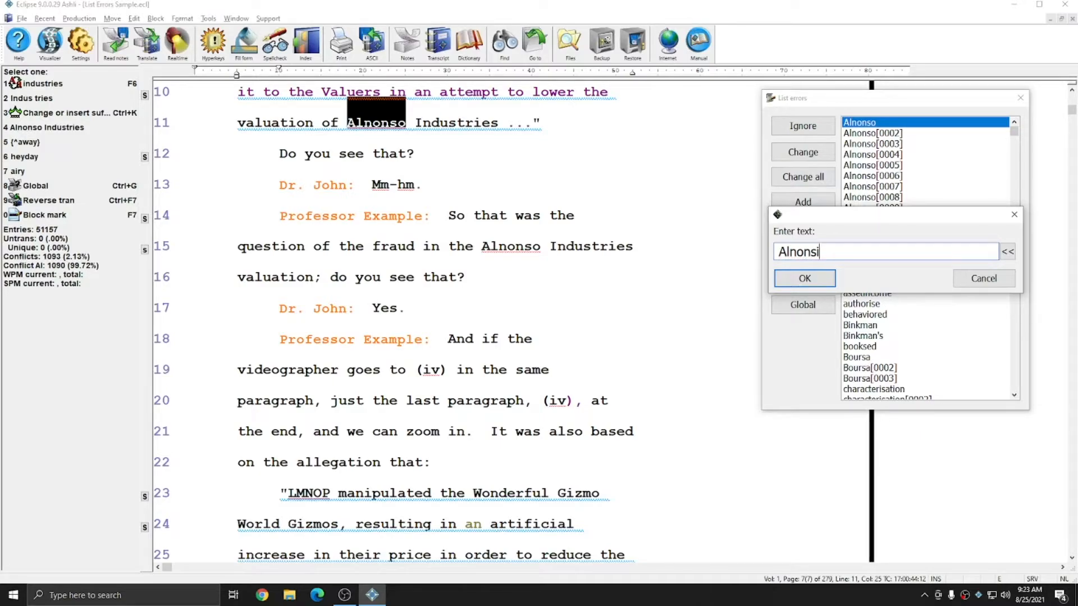
pyautogui.press('Return')
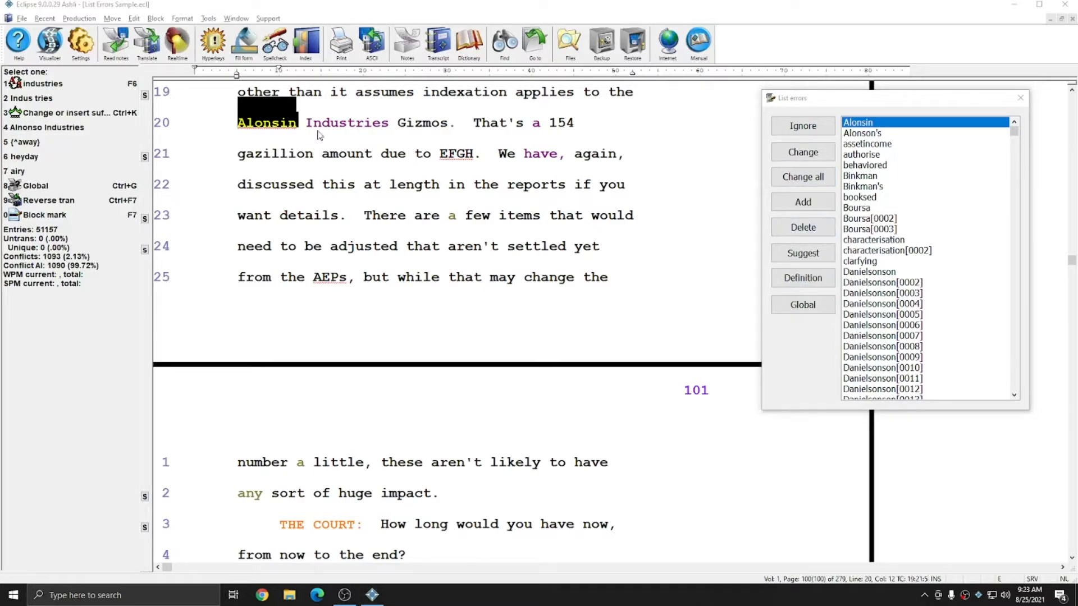
# Delete the Alonsin entry, and change all occurrences of "authorise" to the suggested spelling "authorize".
pyautogui.click(815, 230)
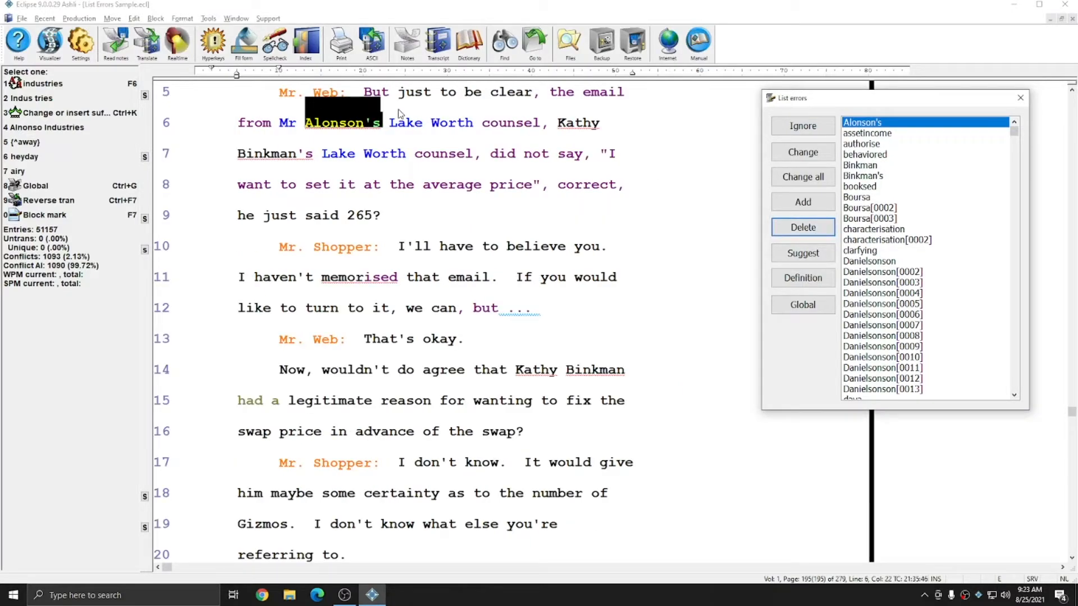
pyautogui.click(905, 144)
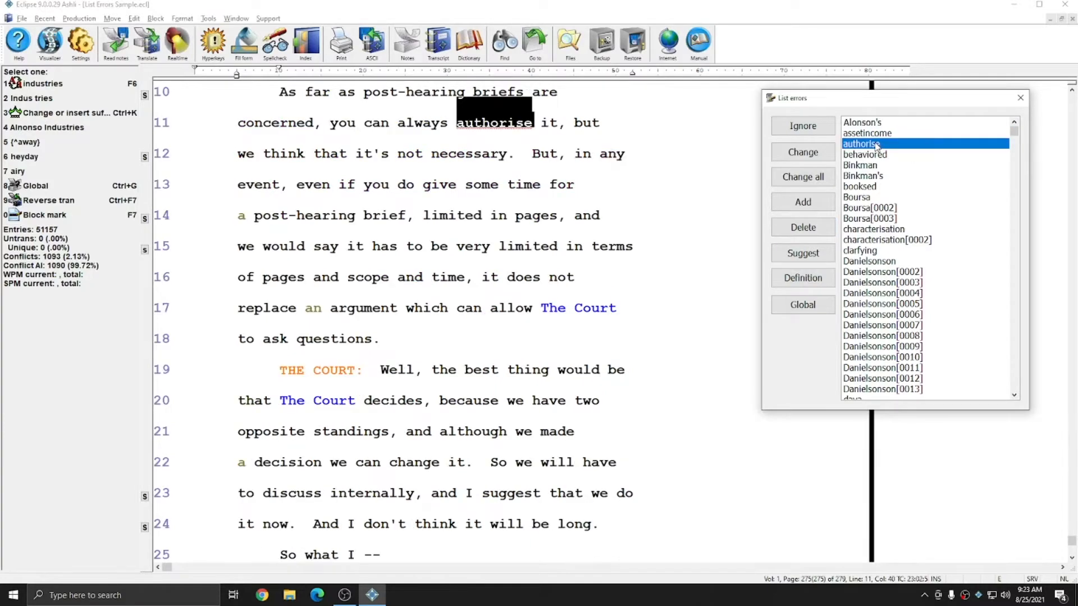
pyautogui.click(793, 259)
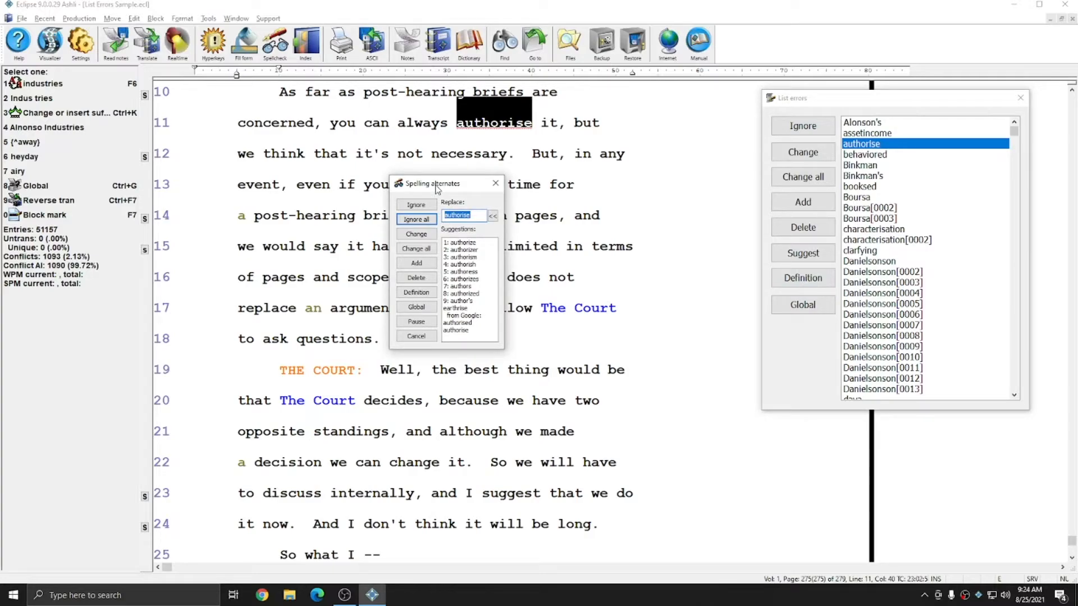
pyautogui.click(465, 243)
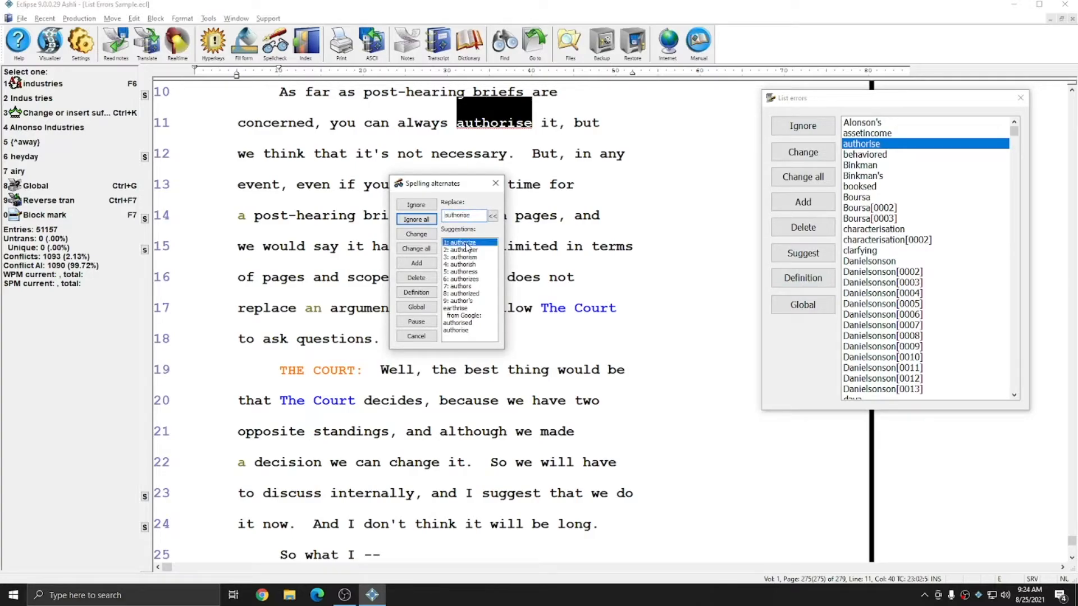
pyautogui.click(421, 251)
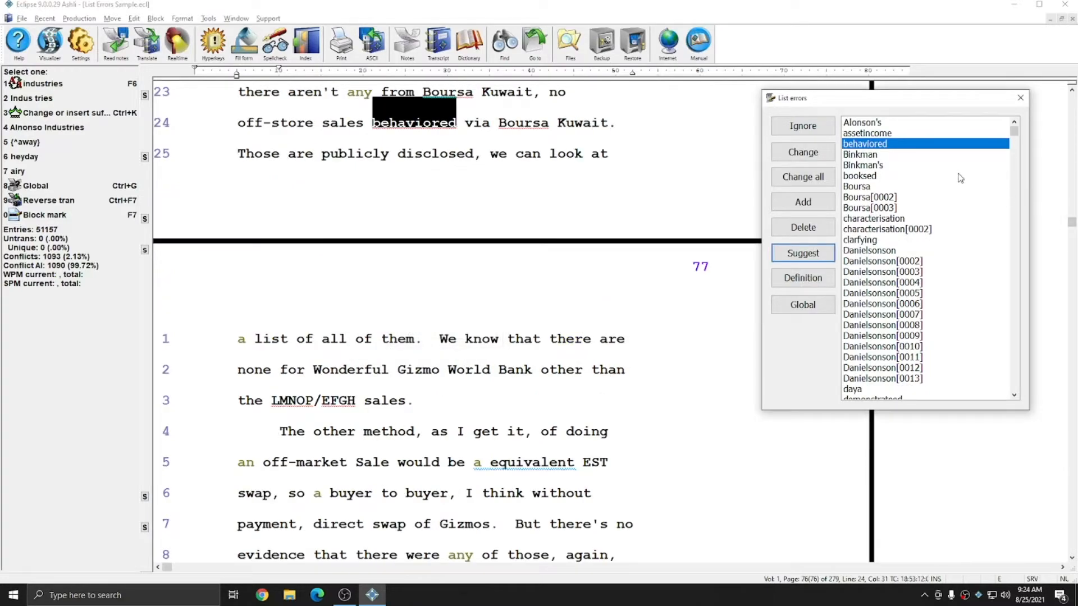
# Look up the definition of the listed word "characterisation".
pyautogui.click(860, 220)
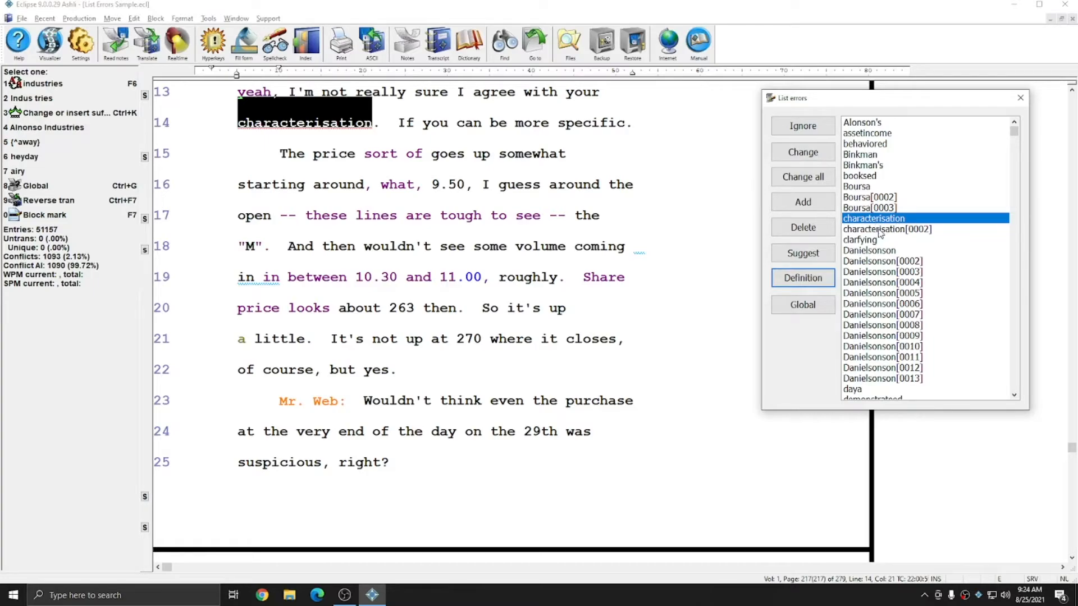
pyautogui.click(800, 280)
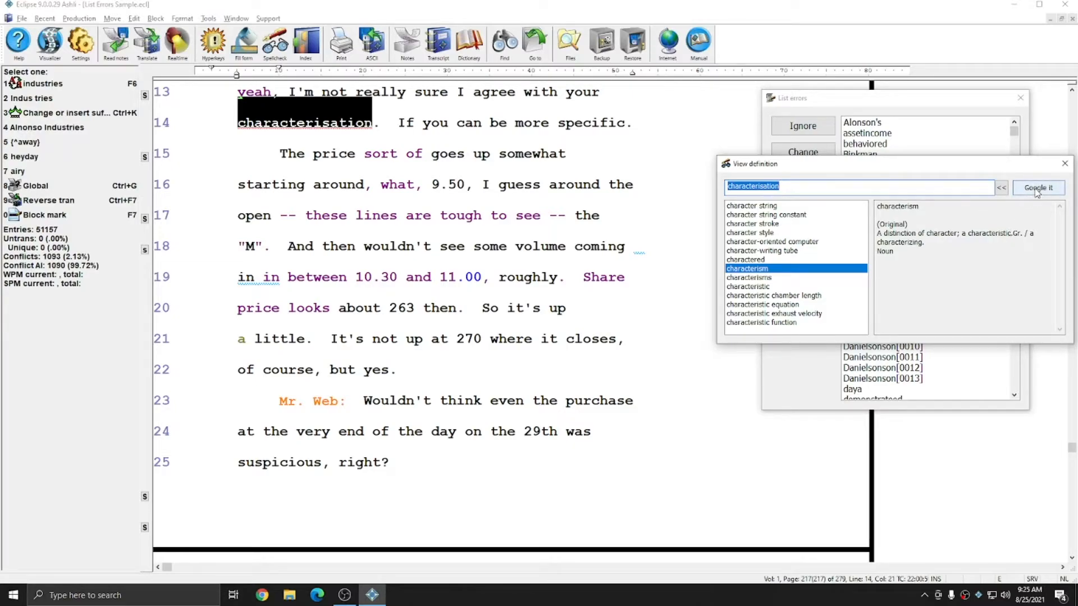
pyautogui.click(1064, 163)
# Create a global from the first doctor's-name entry with the repeated "son" ending, removing the extra "son" from the name.
pyautogui.click(886, 252)
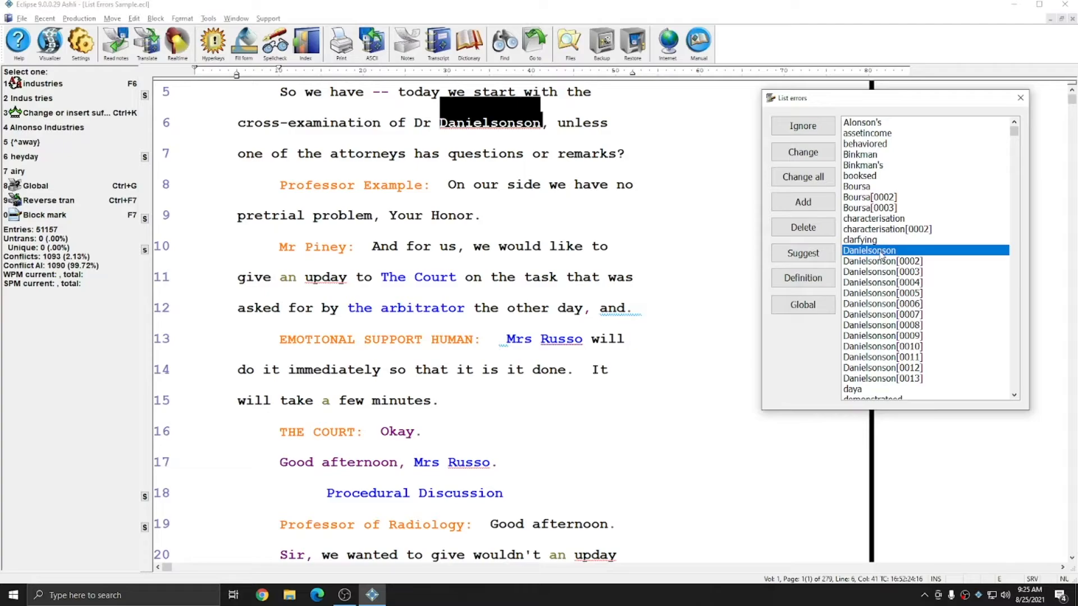
pyautogui.click(802, 305)
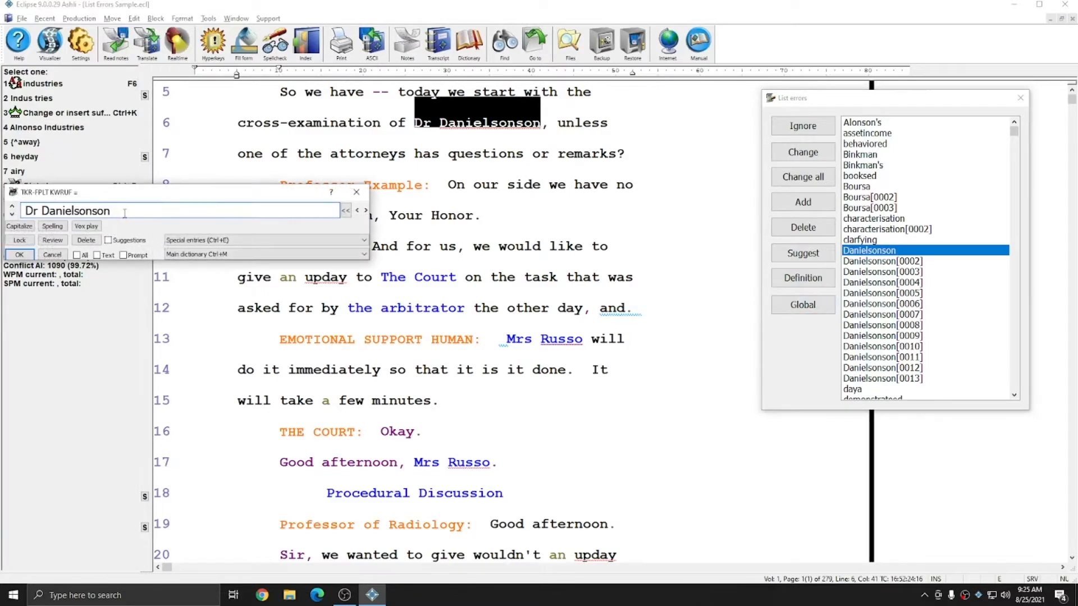
pyautogui.moveTo(124, 213); pyautogui.dragTo(94, 209)
pyautogui.press('BackSpace')
pyautogui.press('Return')
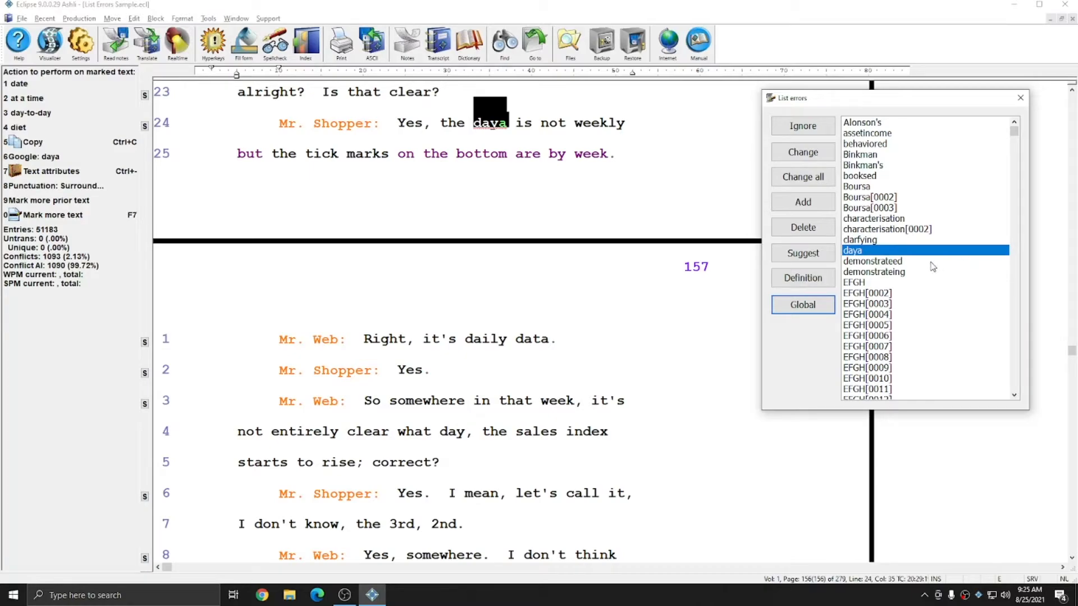
# Check several EFGH occurrences in the transcript and ignore the EFGH entry in the error list.
pyautogui.scroll(-3, 942, 261)
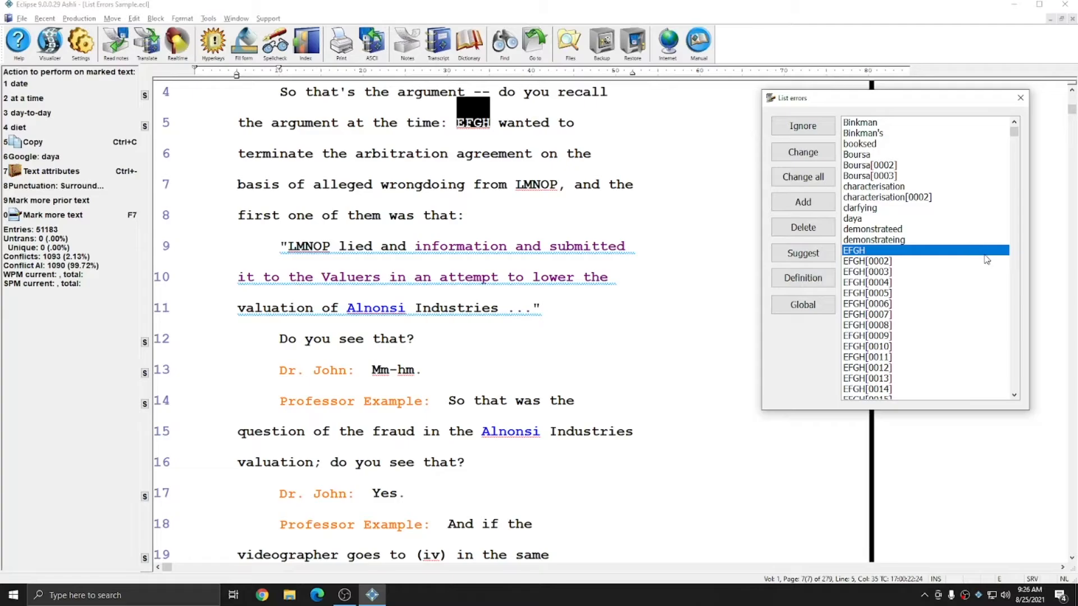
pyautogui.scroll(-1, 981, 255)
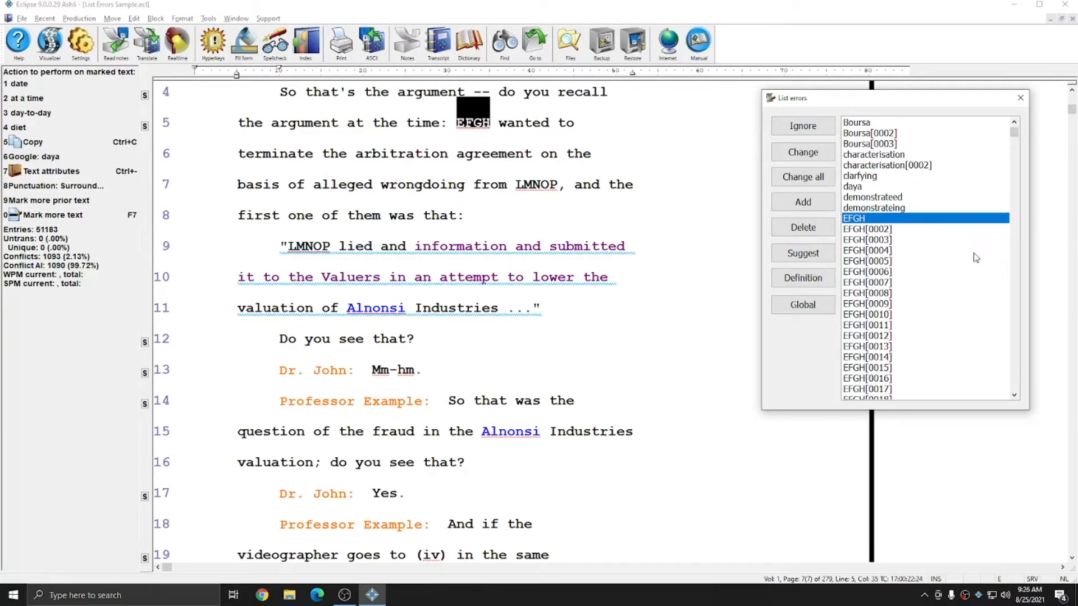
pyautogui.click(925, 233)
pyautogui.click(898, 292)
pyautogui.click(878, 378)
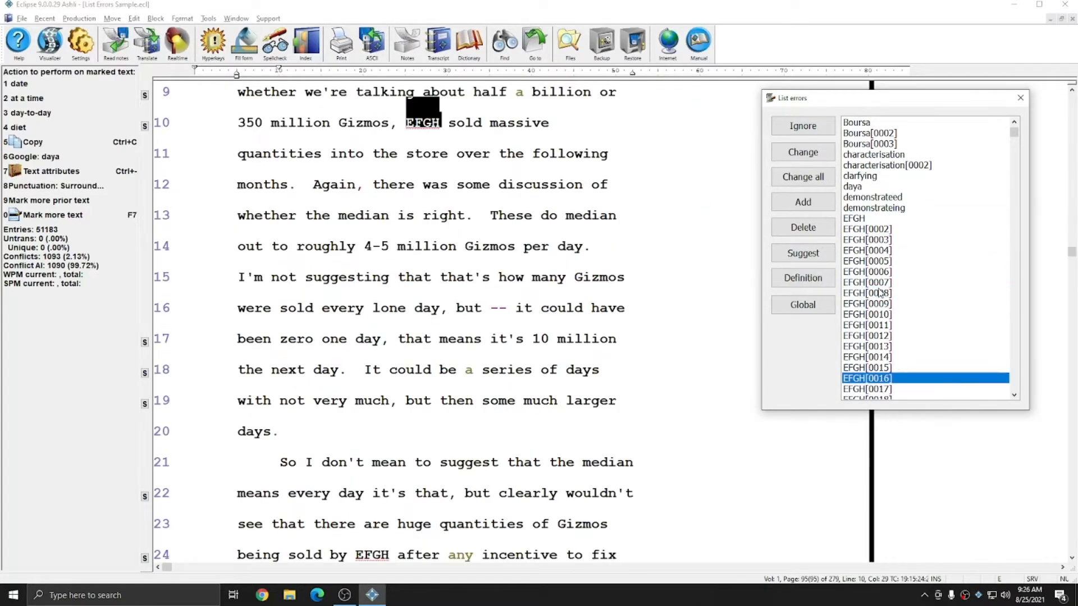
pyautogui.click(877, 283)
pyautogui.click(870, 218)
pyautogui.click(803, 126)
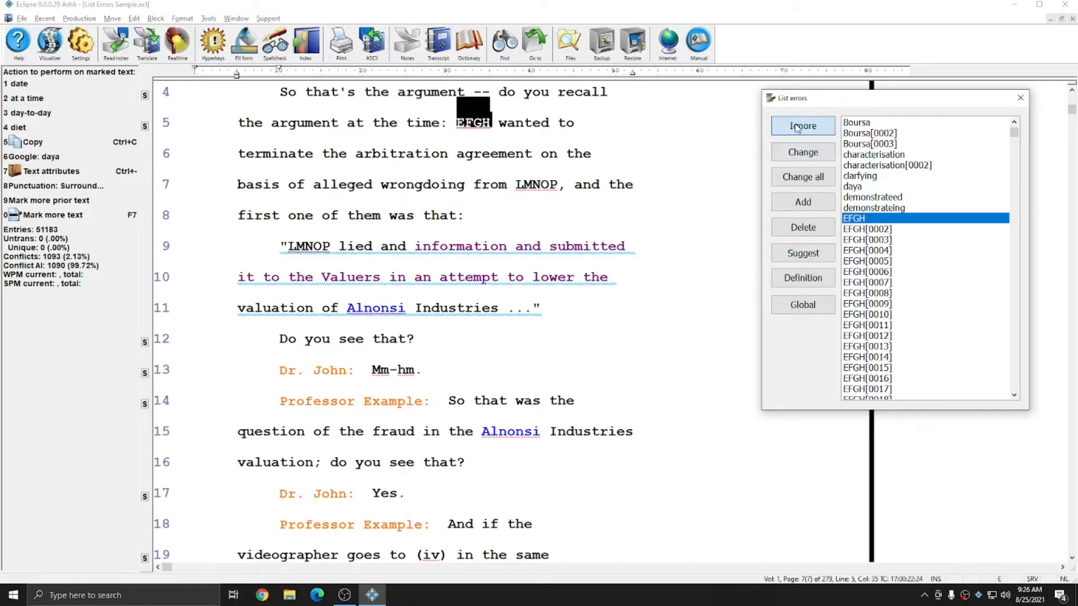
# Examine the flagged ellipsis and repeated-word entries further down the error list, including "little little", in the transcript.
pyautogui.scroll(2, 858, 202)
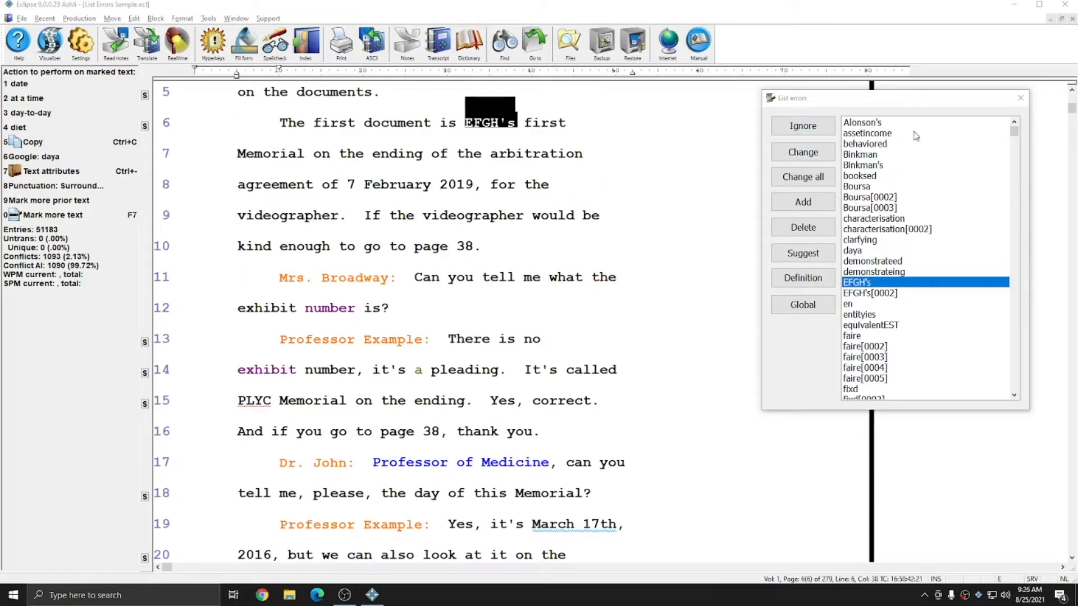
pyautogui.scroll(-2, 896, 206)
pyautogui.scroll(-15, 896, 206)
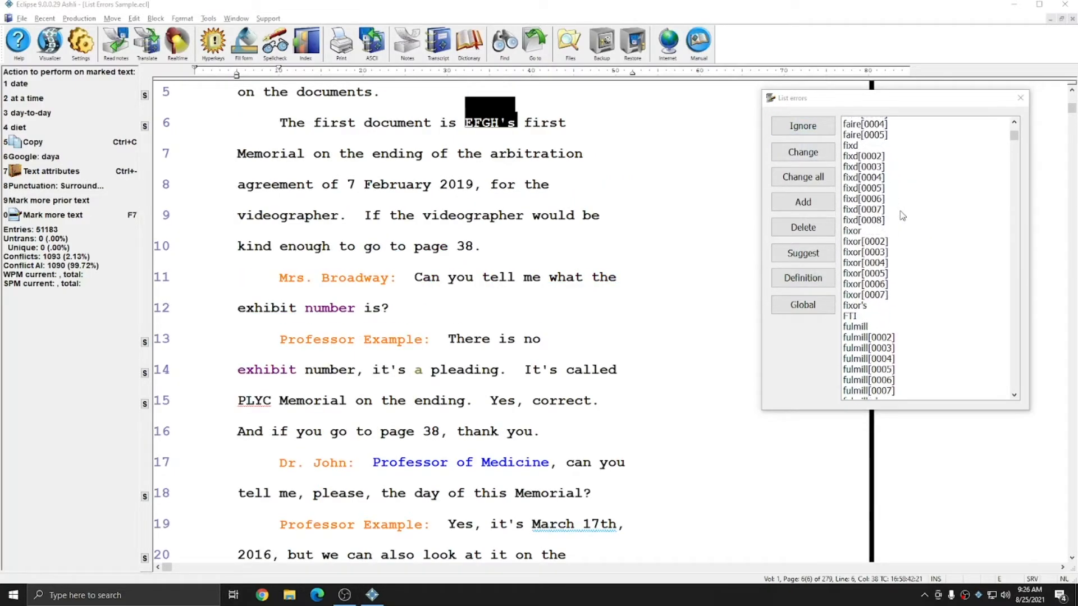
pyautogui.moveTo(1028, 171); pyautogui.dragTo(1027, 211)
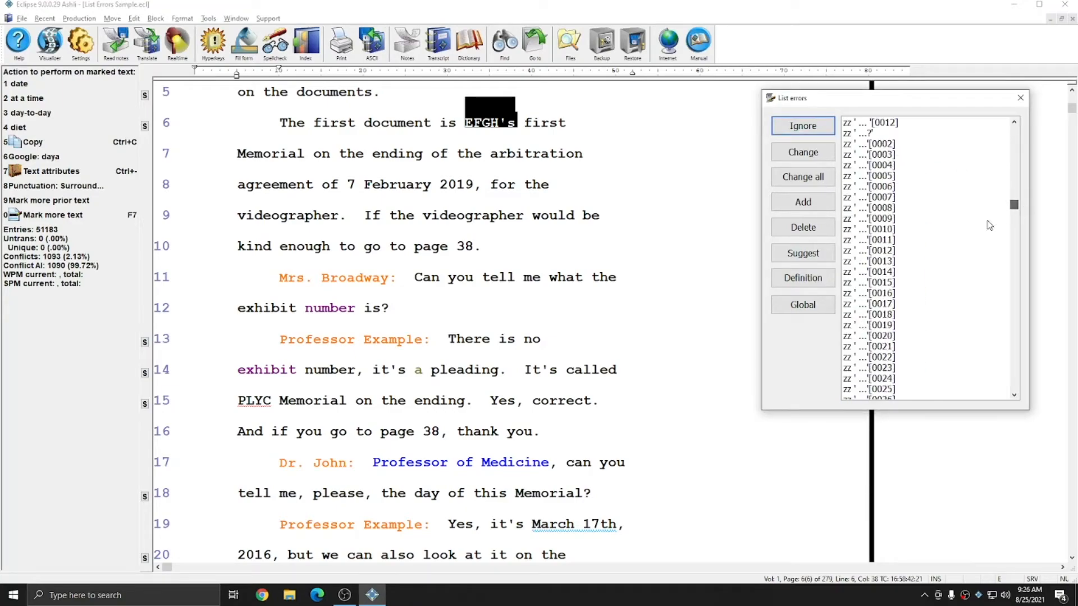
pyautogui.click(921, 229)
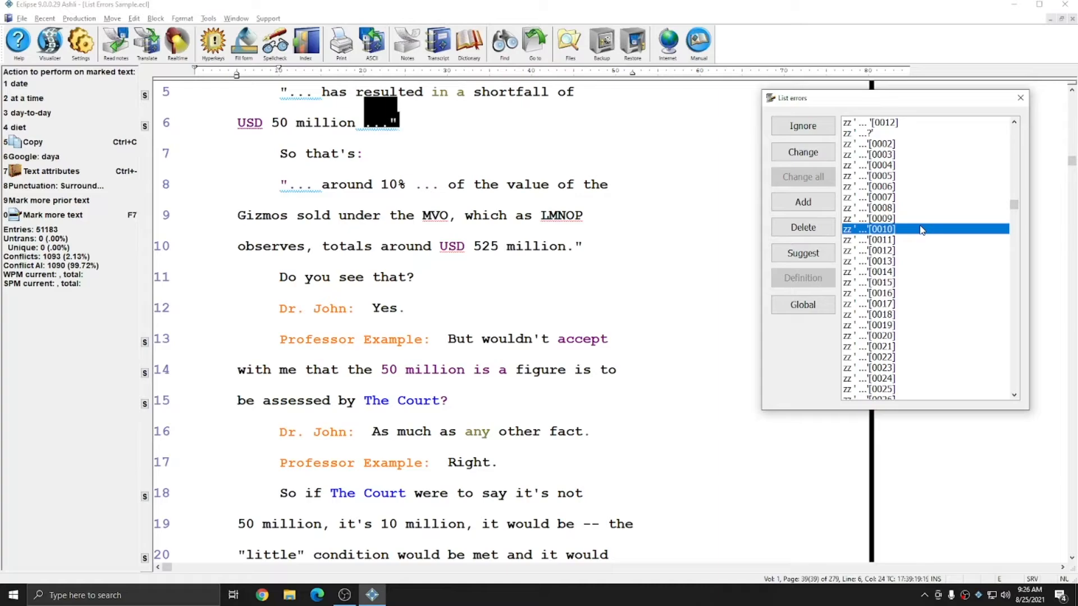
pyautogui.scroll(-10, 908, 241)
pyautogui.click(886, 187)
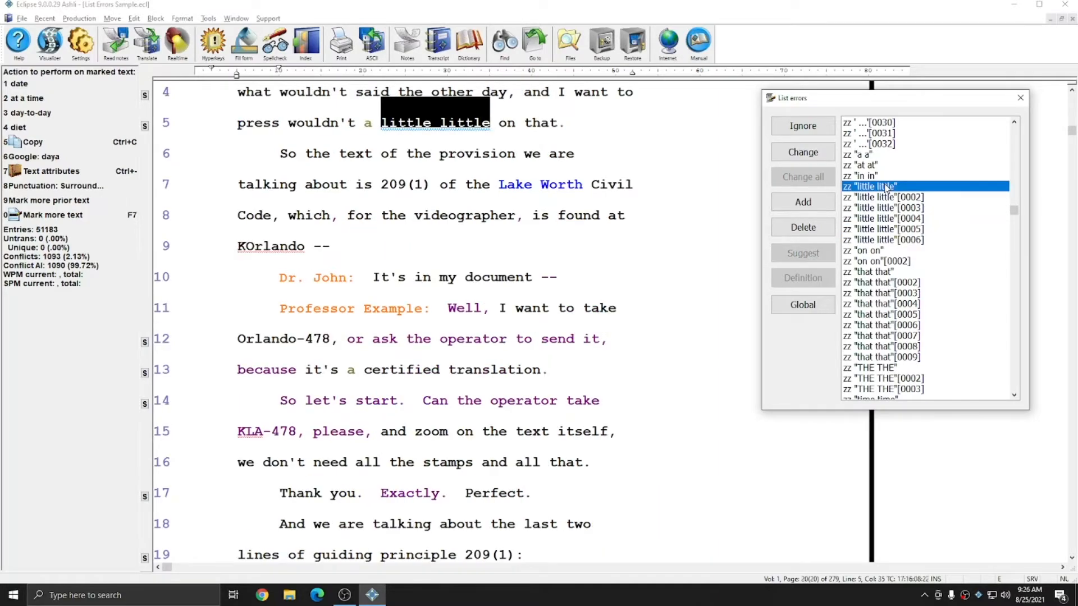
# Go through the flagged percent-sign-and-comma entries and examine the 10th to 12th occurrences in the transcript.
pyautogui.scroll(-7, 885, 253)
pyautogui.click(885, 275)
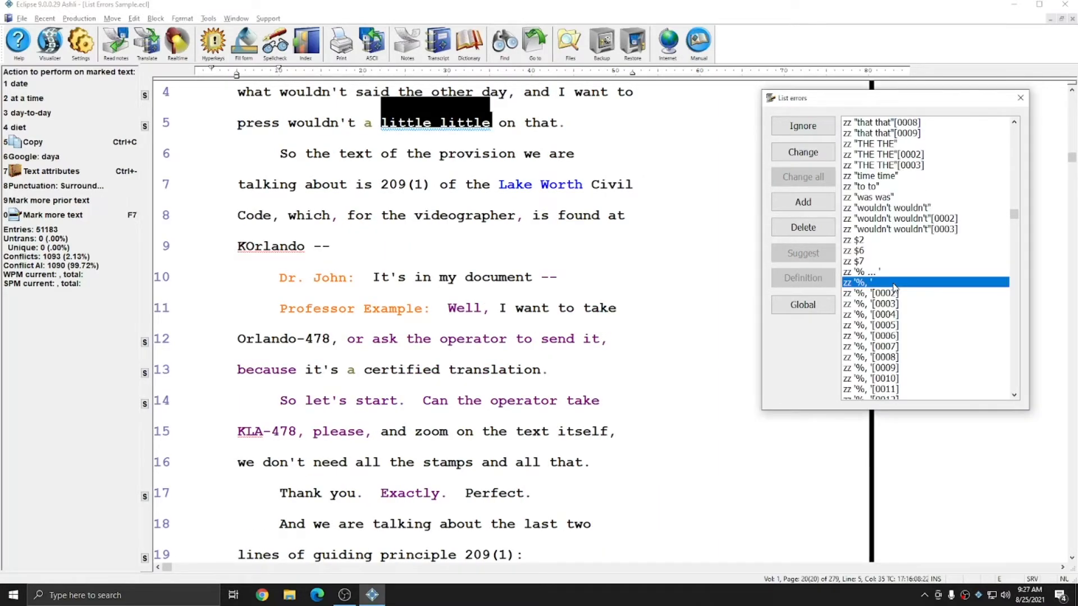
pyautogui.scroll(-1, 889, 281)
pyautogui.click(890, 281)
pyautogui.scroll(-2, 891, 285)
pyautogui.click(891, 283)
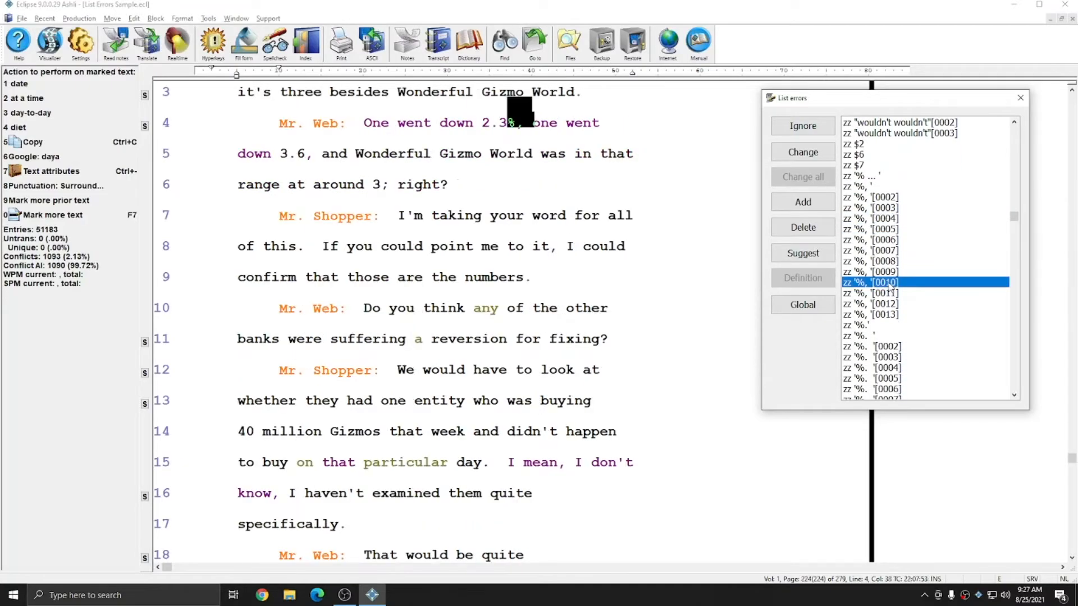
pyautogui.click(885, 293)
pyautogui.scroll(-1, 886, 296)
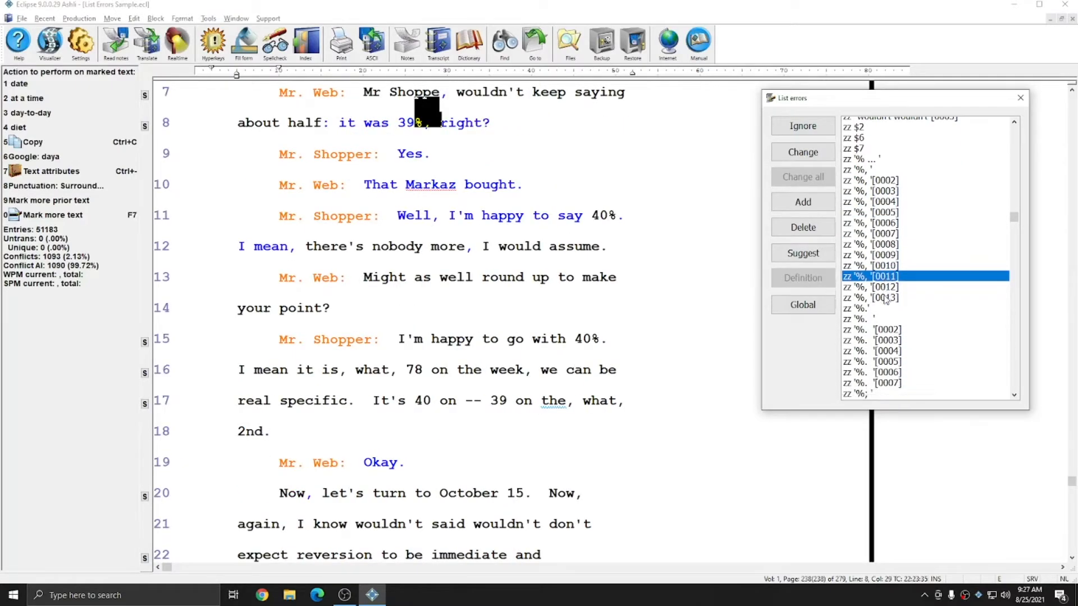
pyautogui.click(886, 274)
pyautogui.scroll(-3, 887, 275)
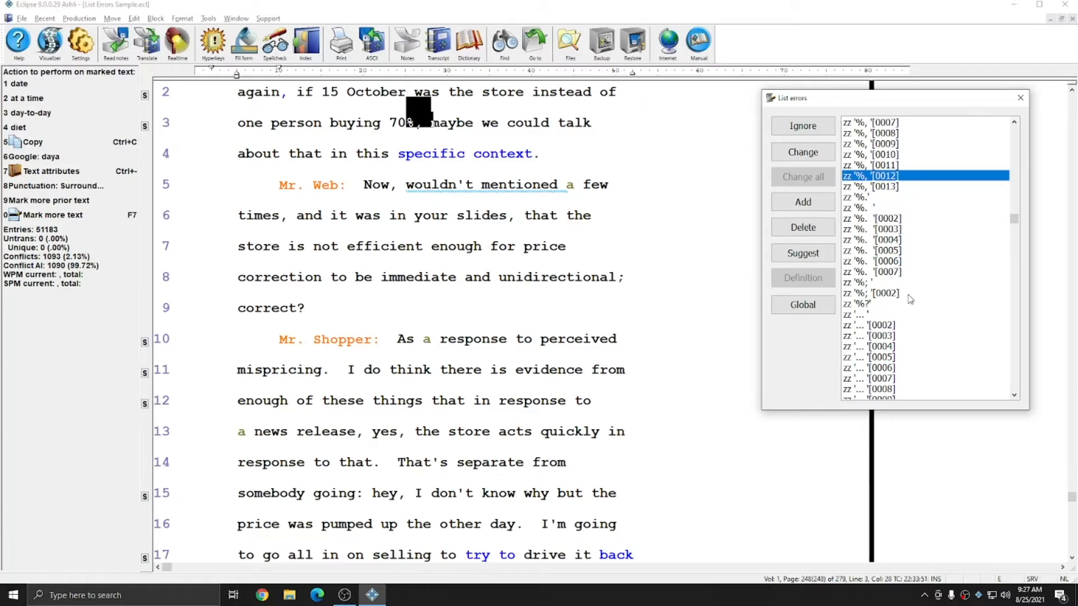
# Revisit the 10th percent-and-comma occurrence, place the cursor at its 2.3 figure, and ignore the percent-and-comma entries.
pyautogui.press('Up')
pyautogui.press('Up')
pyautogui.press('Up')
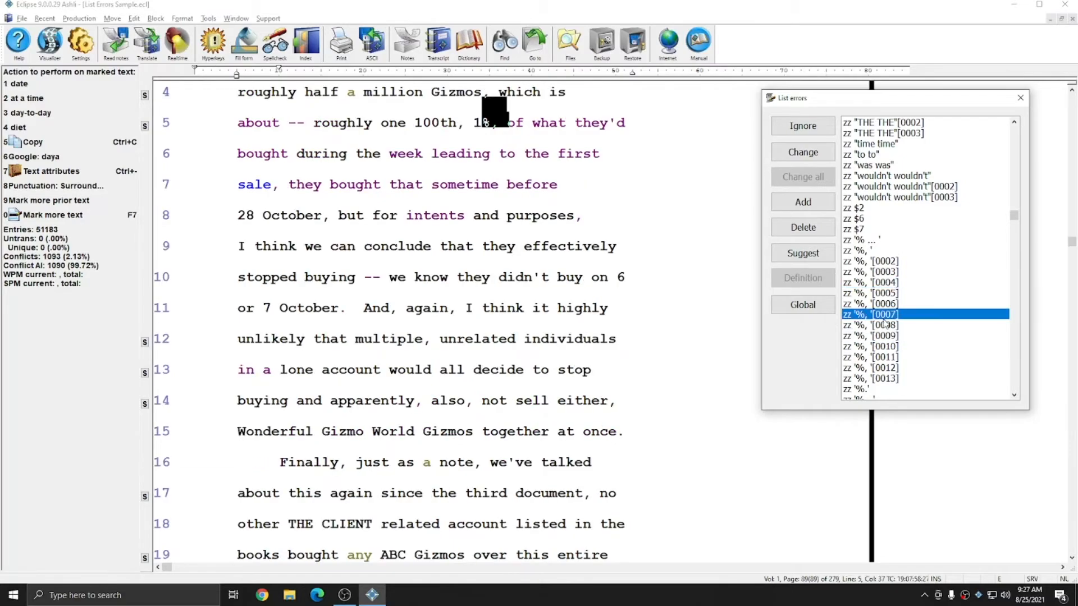
pyautogui.click(891, 346)
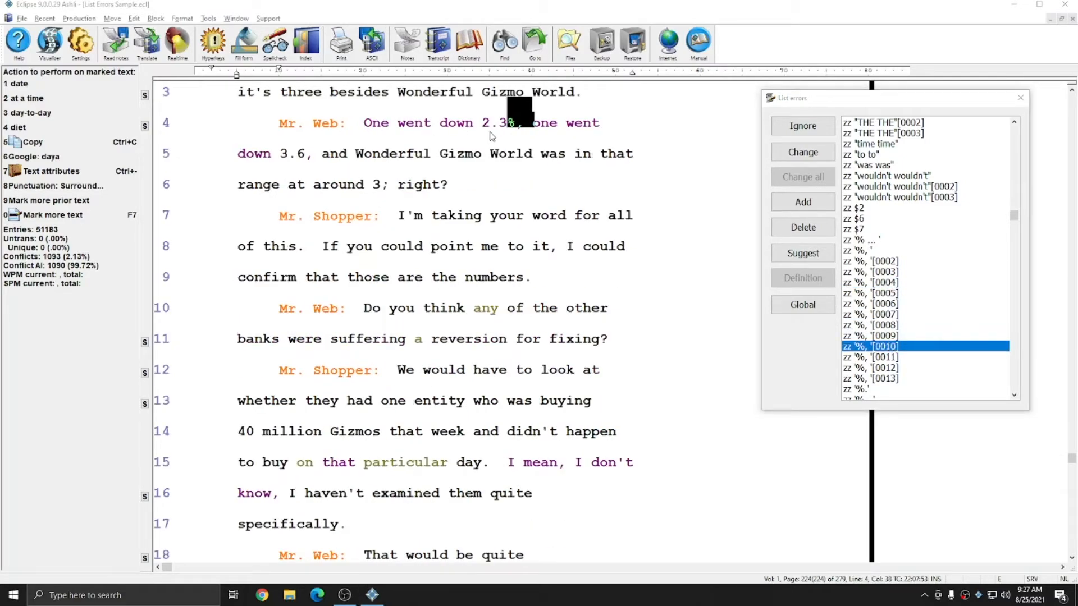
pyautogui.click(486, 128)
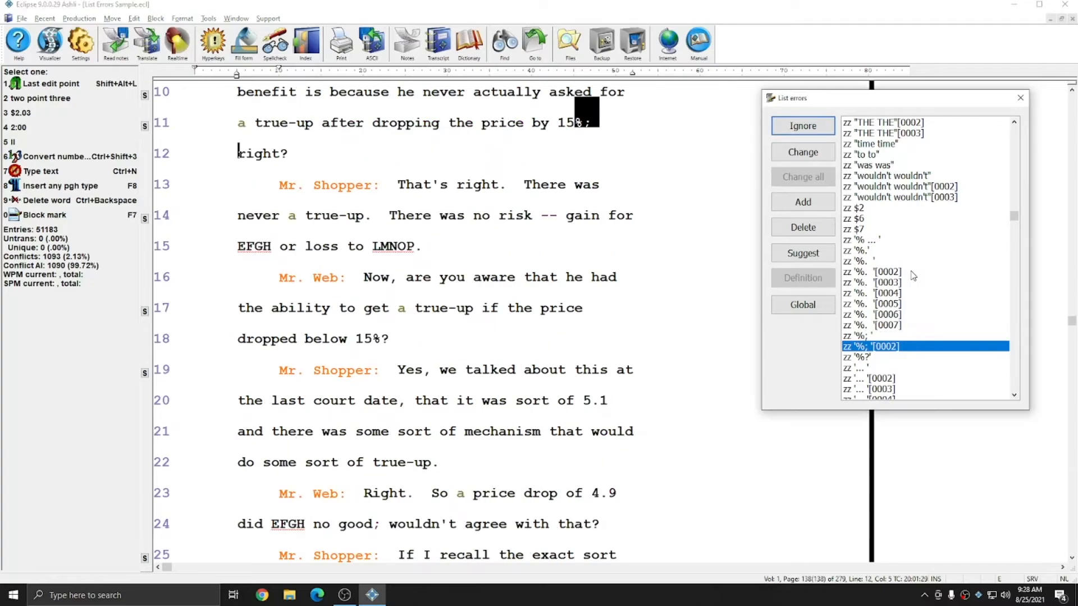
pyautogui.press('Return')
# Look through the number entries in the error list and go to the fifth "15th" occurrence in the transcript.
pyautogui.scroll(-10, 913, 279)
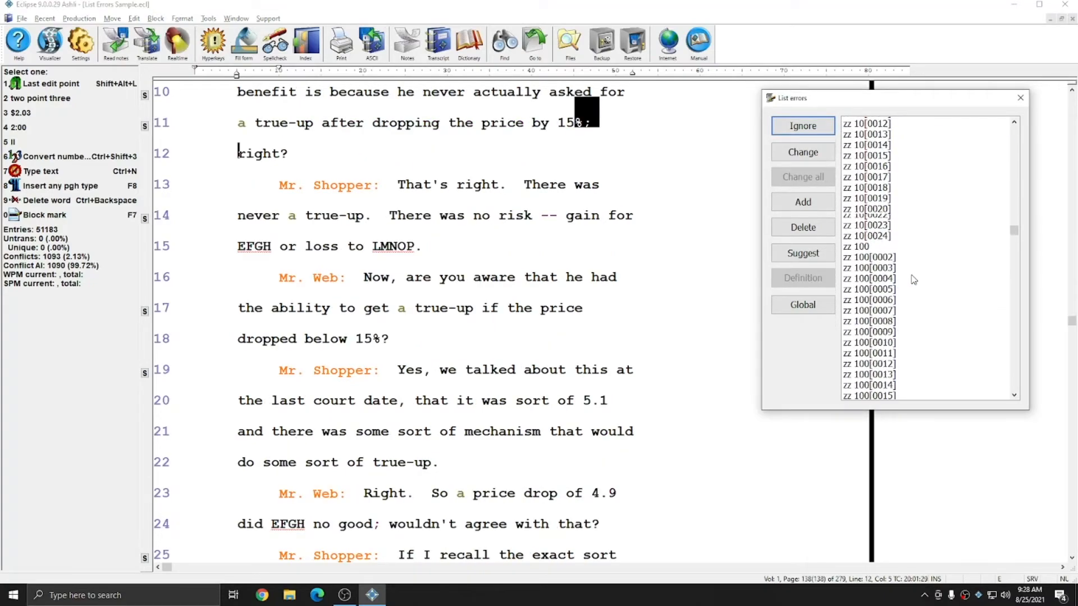
pyautogui.scroll(-10, 911, 279)
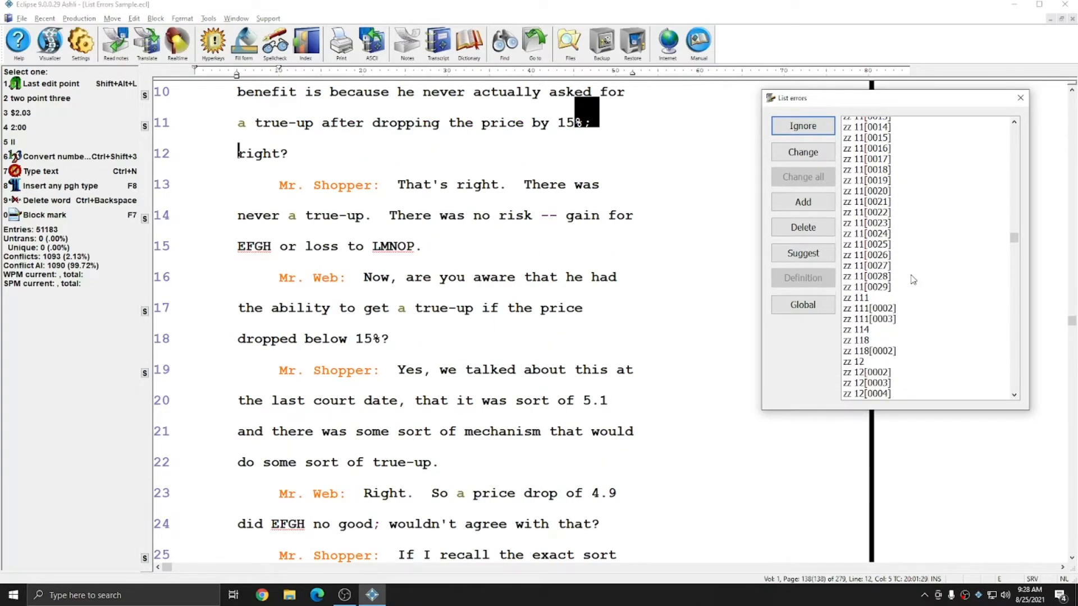
pyautogui.scroll(-6, 911, 279)
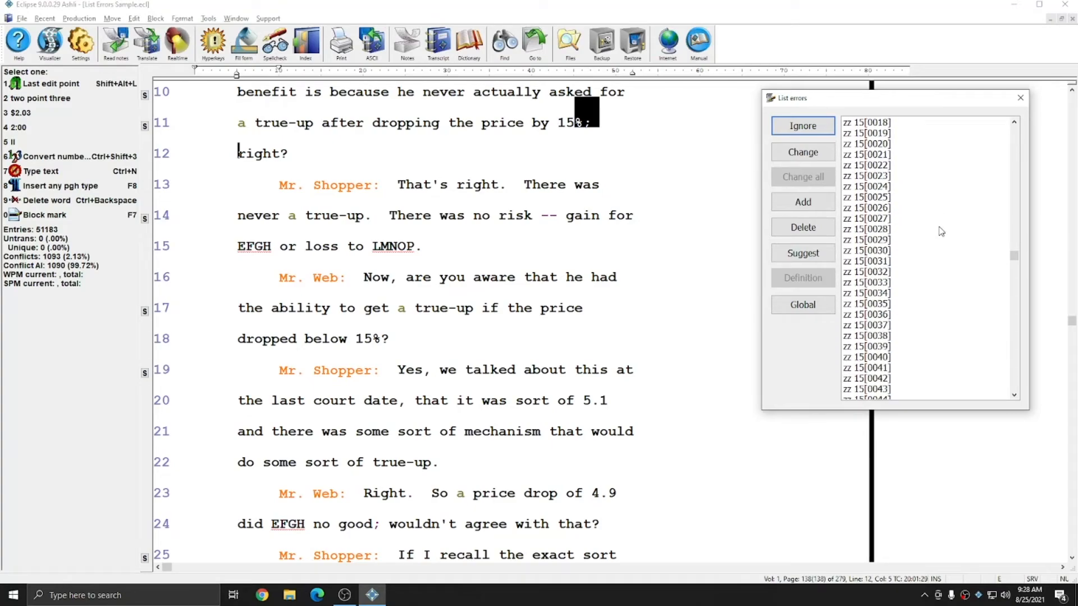
pyautogui.scroll(1, 950, 224)
pyautogui.scroll(3, 949, 224)
pyautogui.scroll(-10, 898, 222)
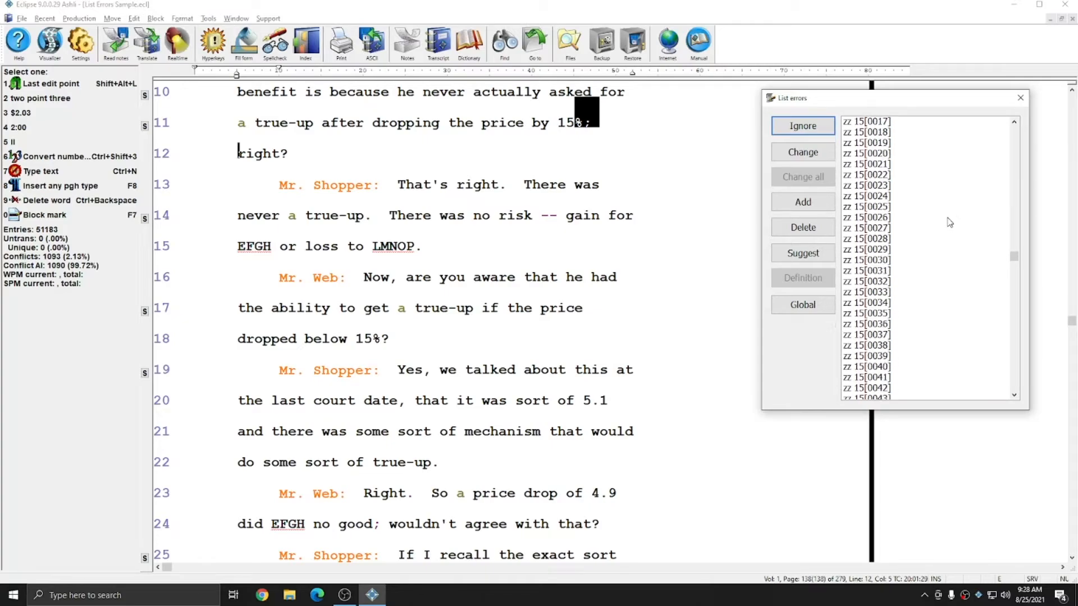
pyautogui.click(875, 197)
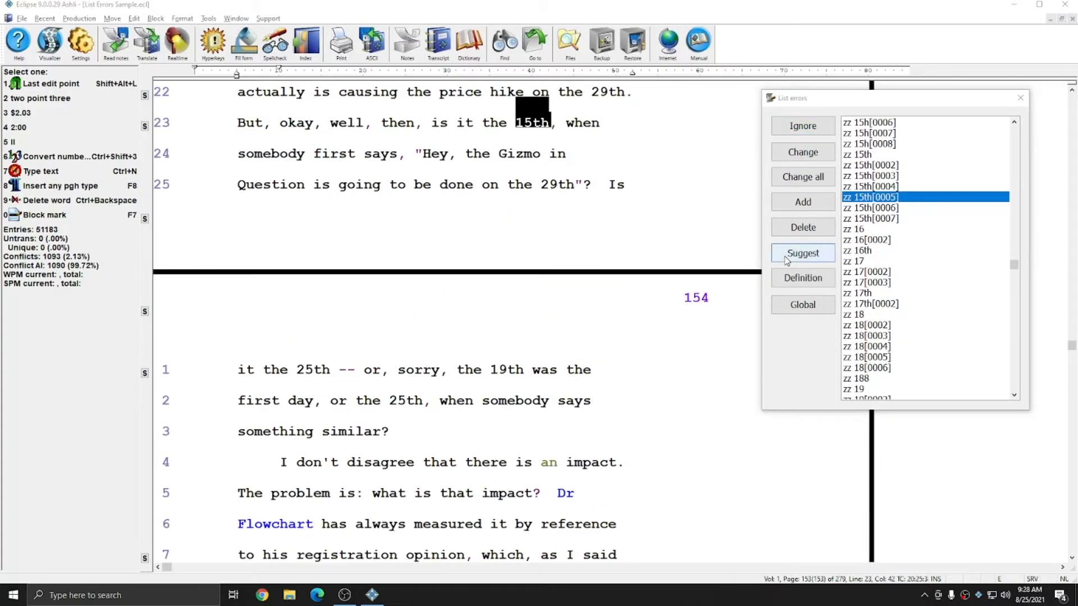